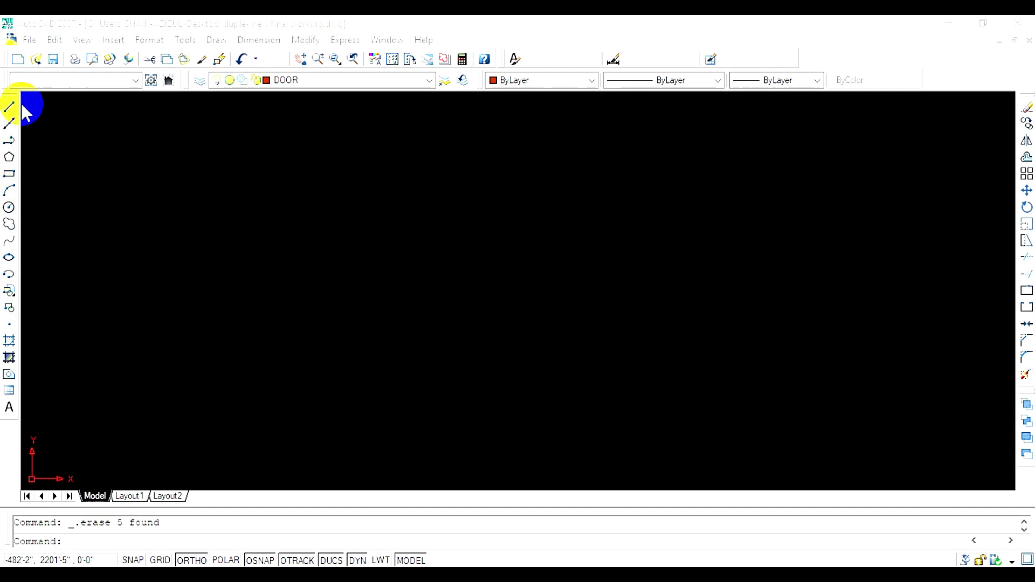
Draw a closed 5-by-2 jamb rectangle from line segments of 5, 2 and 5 units
{"action": "left_click", "coordinate": [9, 107]}
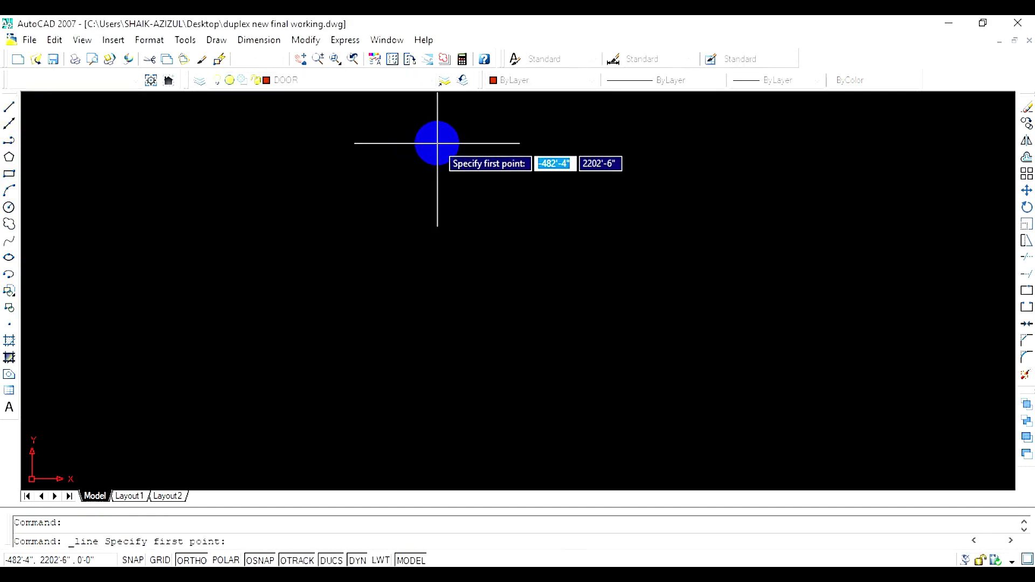
{"action": "left_click", "coordinate": [437, 143]}
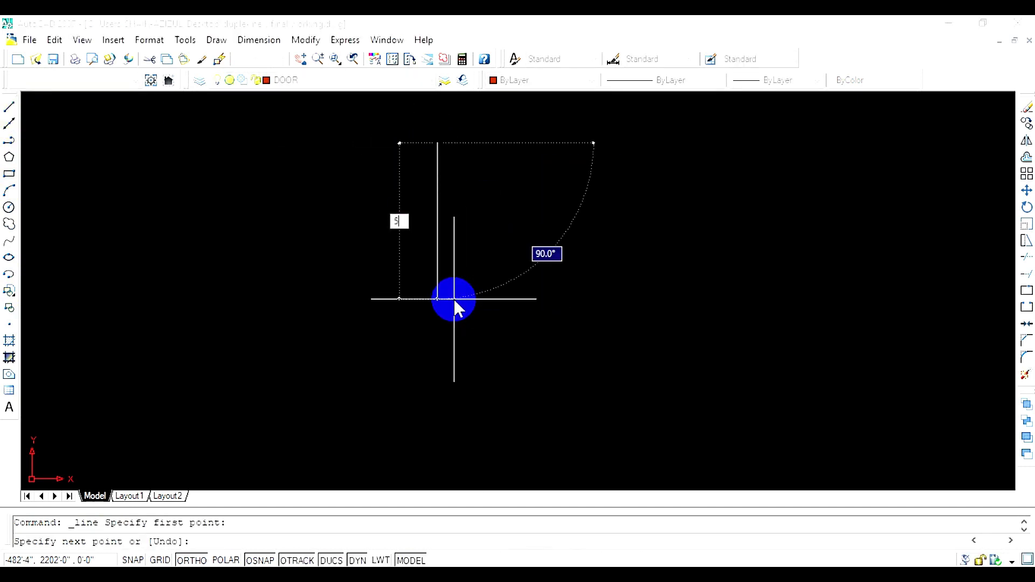
{"action": "type", "text": "5"}
{"action": "key", "text": "Return"}
{"action": "type", "text": "2"}
{"action": "key", "text": "Return"}
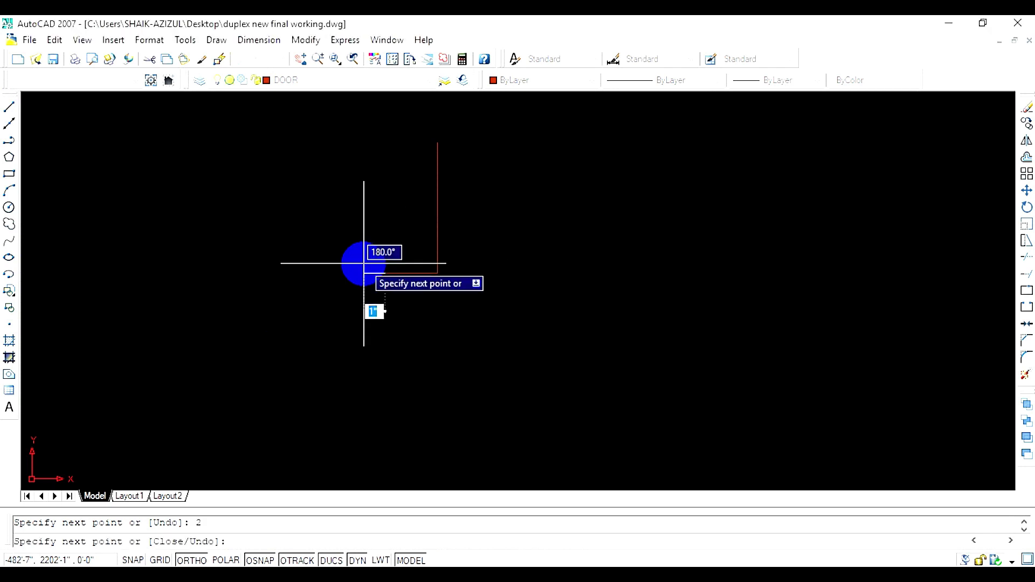
{"action": "type", "text": "5"}
{"action": "key", "text": "Return"}
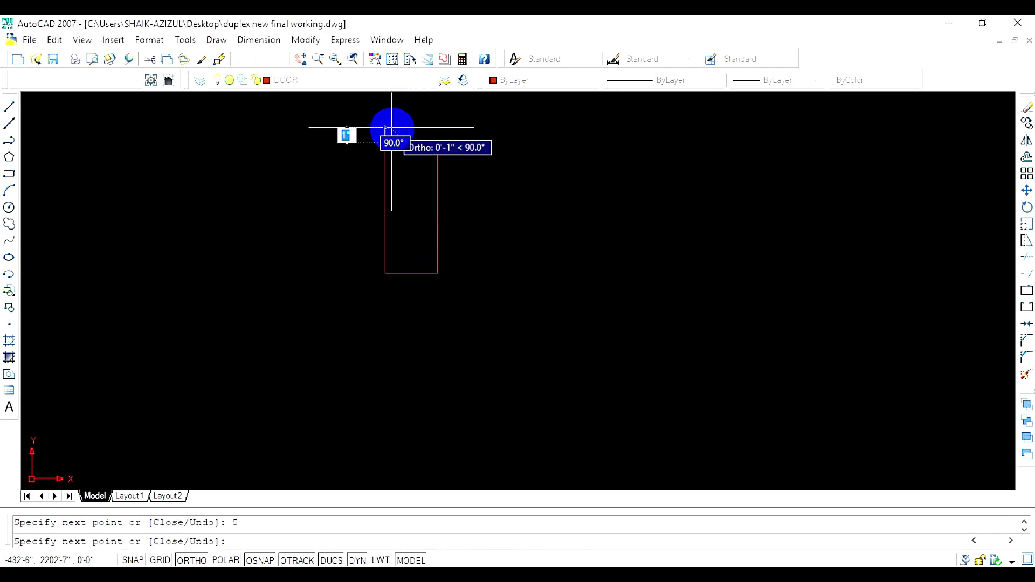
{"action": "left_click", "coordinate": [437, 143]}
{"action": "key", "text": "Escape"}
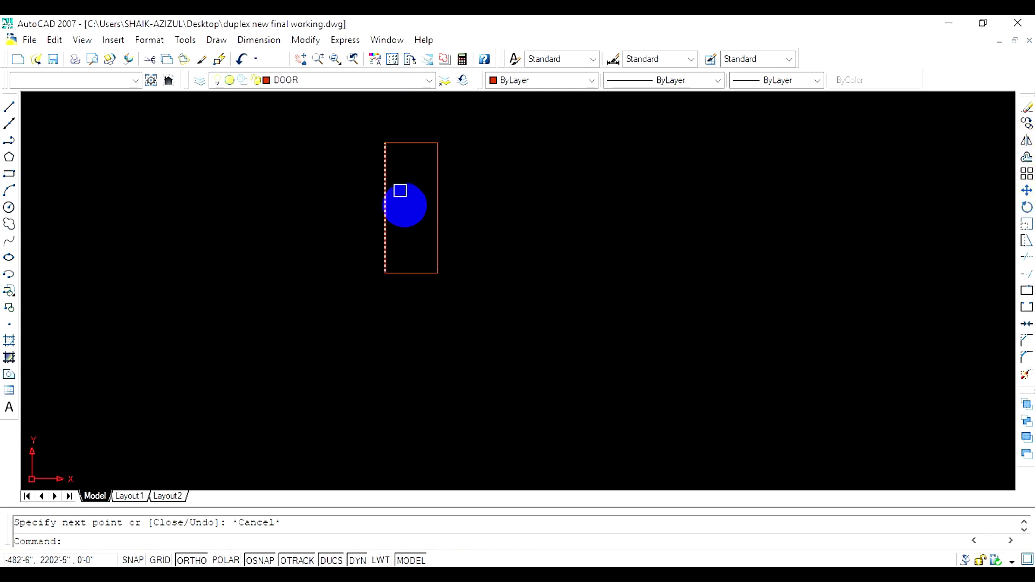
{"action": "type", "text": "c"}
Offset the jamb's left edge inward and its top edge downward by 1 unit
{"action": "key", "text": "Return"}
{"action": "type", "text": "1"}
{"action": "key", "text": "Return"}
{"action": "left_click", "coordinate": [384, 196]}
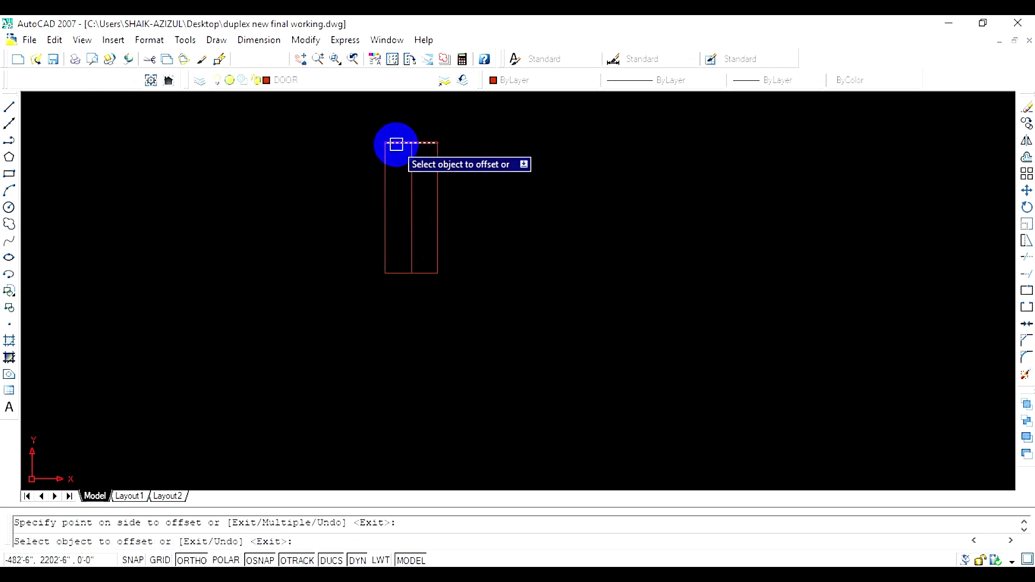
{"action": "left_click", "coordinate": [396, 143]}
{"action": "left_click", "coordinate": [393, 173]}
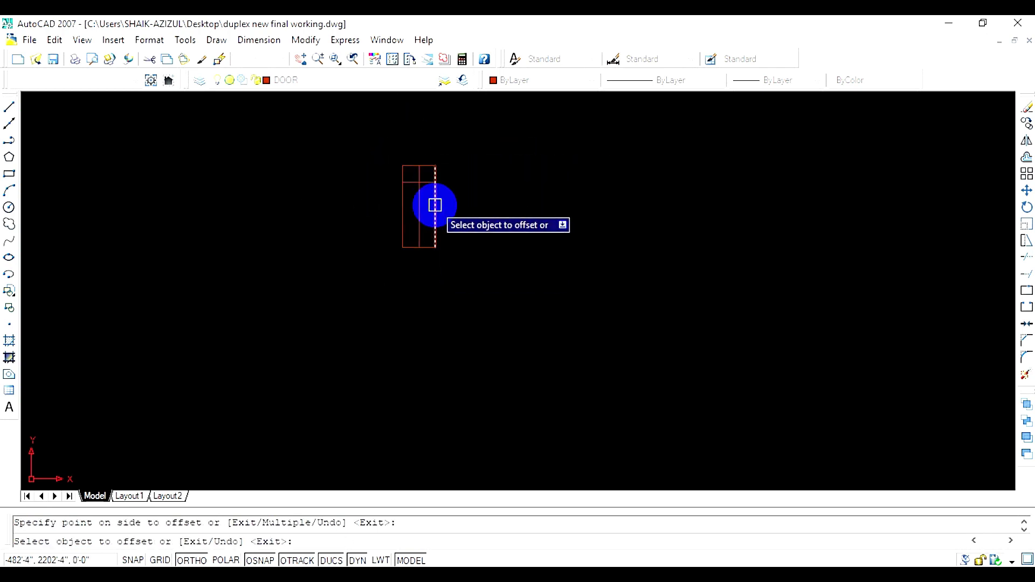
Draw a 3'4" horizontal door-leaf line from the jamb's top corner
{"action": "key", "text": "Escape"}
{"action": "key", "text": "Return"}
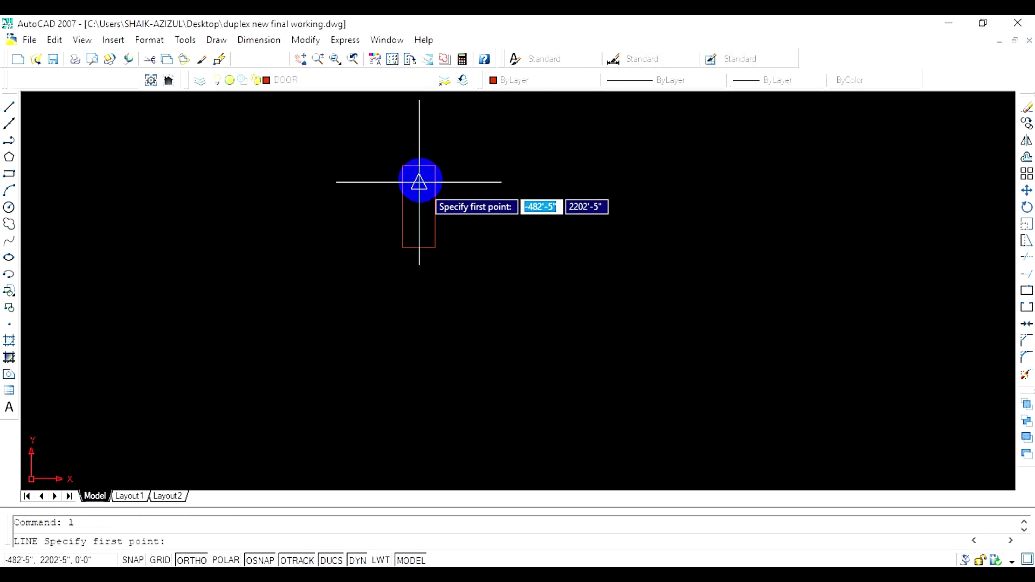
{"action": "type", "text": "3"}
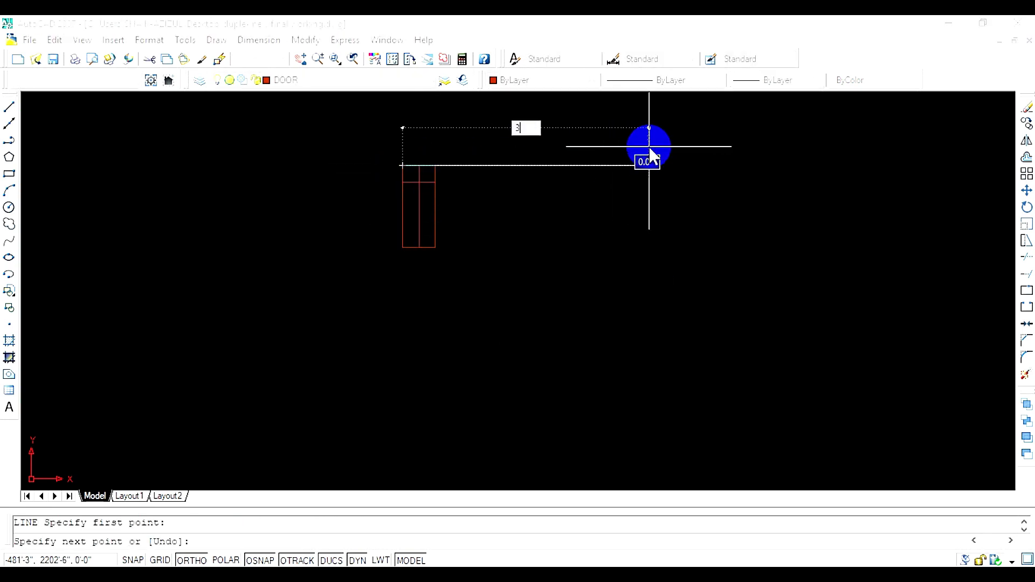
{"action": "type", "text": "'4"}
{"action": "key", "text": "Return"}
{"action": "scroll", "coordinate": [614, 268], "scroll_direction": "down", "scroll_amount": 5}
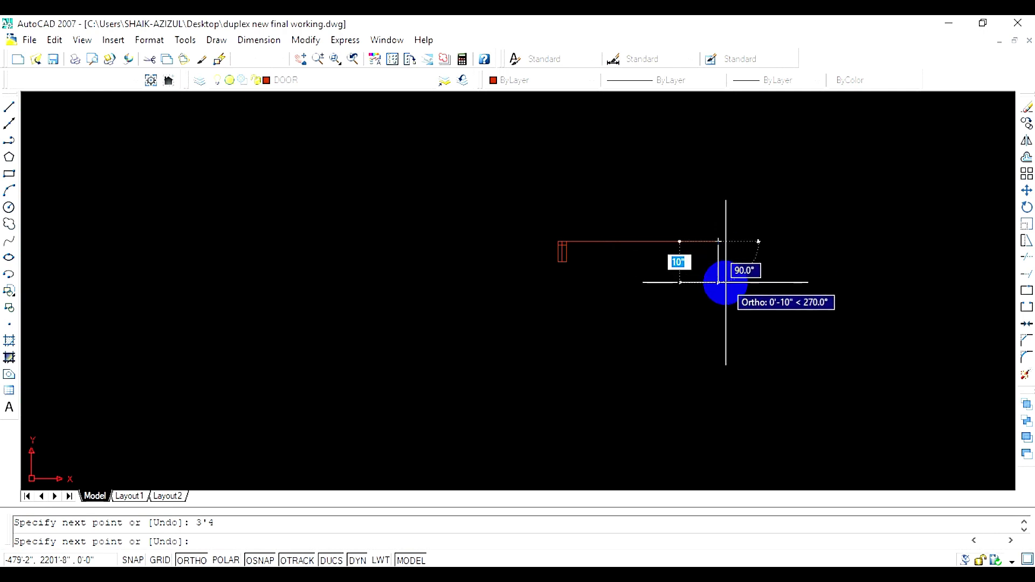
Select the jamb's lines with a crossing window and dismiss the selection cycling notice
{"action": "key", "text": "Escape"}
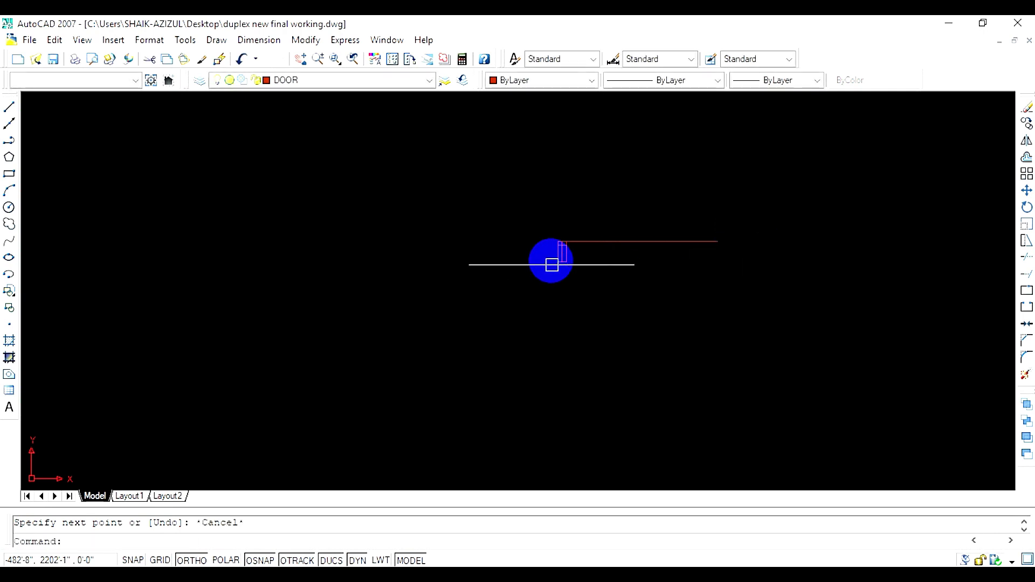
{"action": "middle_click_drag", "start_coordinate": [594, 270], "coordinate": [470, 297]}
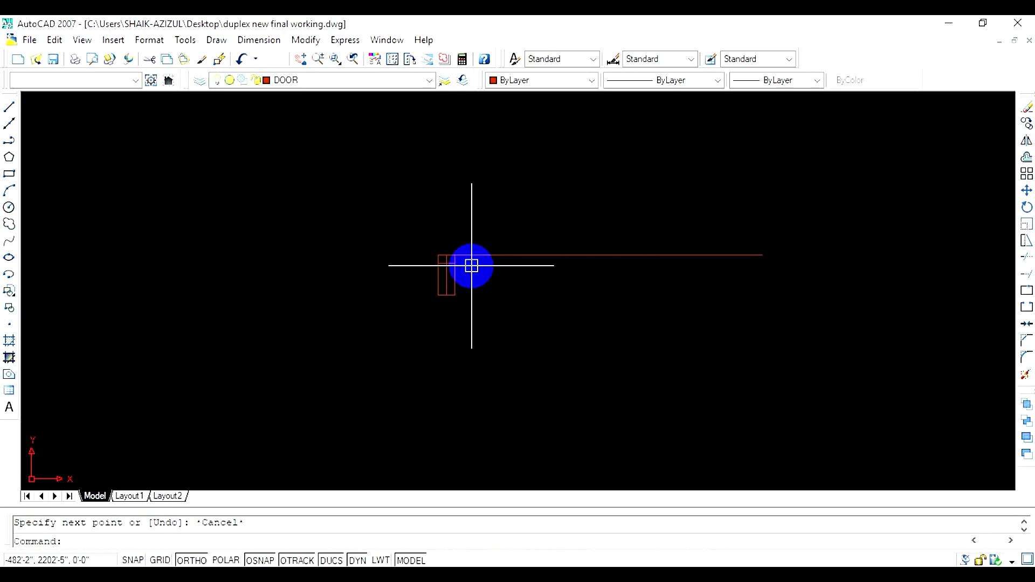
{"action": "left_click", "coordinate": [472, 266]}
{"action": "left_click", "coordinate": [456, 258]}
{"action": "left_click", "coordinate": [416, 314]}
{"action": "scroll", "coordinate": [446, 270], "scroll_direction": "up", "scroll_amount": 2}
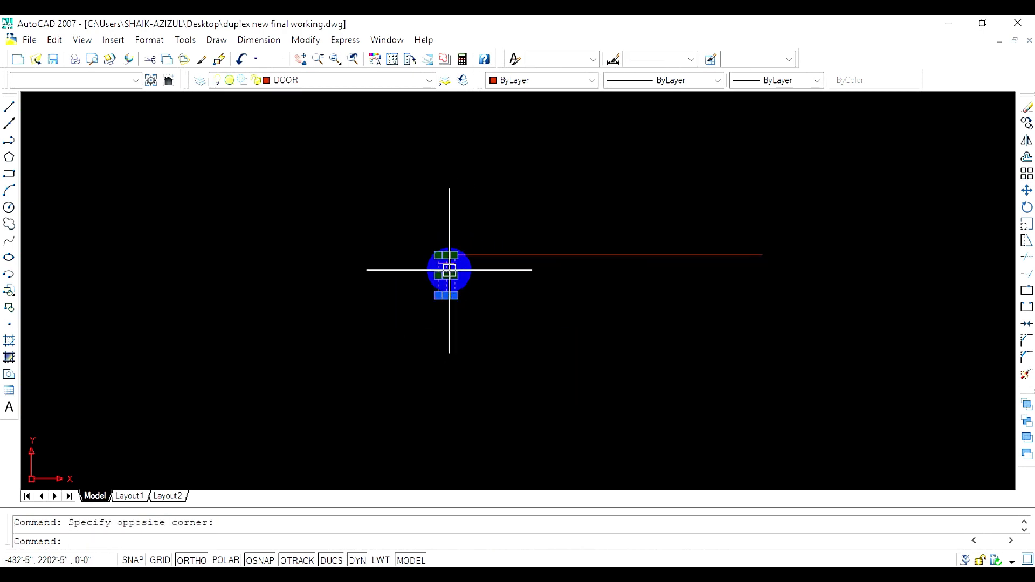
{"action": "scroll", "coordinate": [446, 238], "scroll_direction": "up", "scroll_amount": 5}
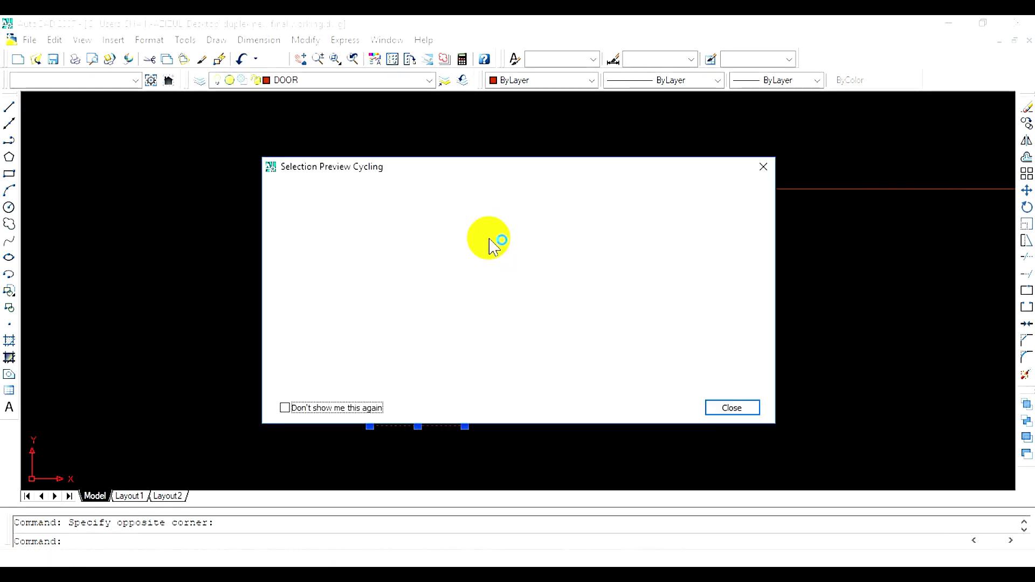
{"action": "left_click", "coordinate": [762, 167]}
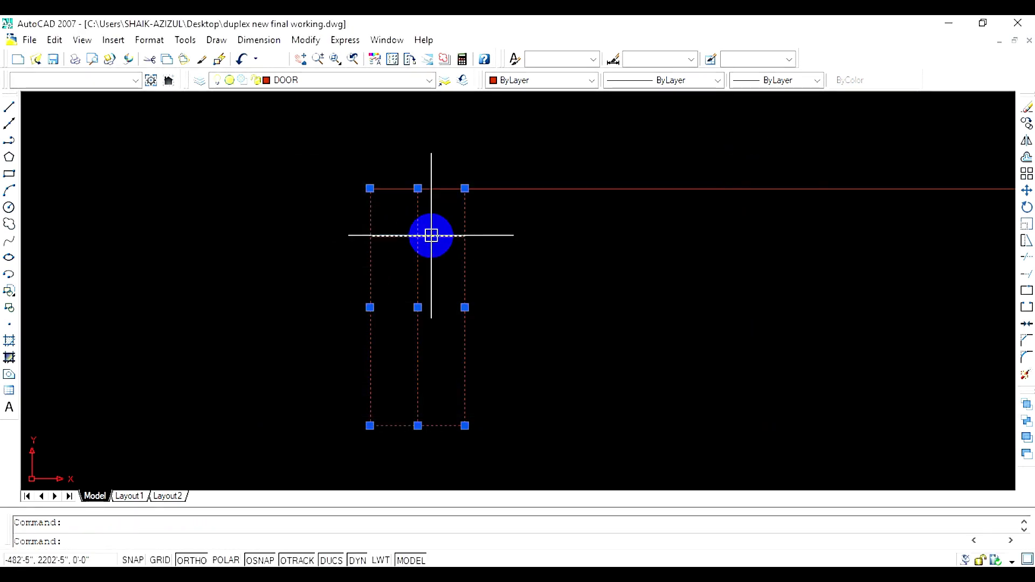
{"action": "scroll", "coordinate": [420, 208], "scroll_direction": "down", "scroll_amount": 4}
{"action": "scroll", "coordinate": [313, 219], "scroll_direction": "up", "scroll_amount": 3}
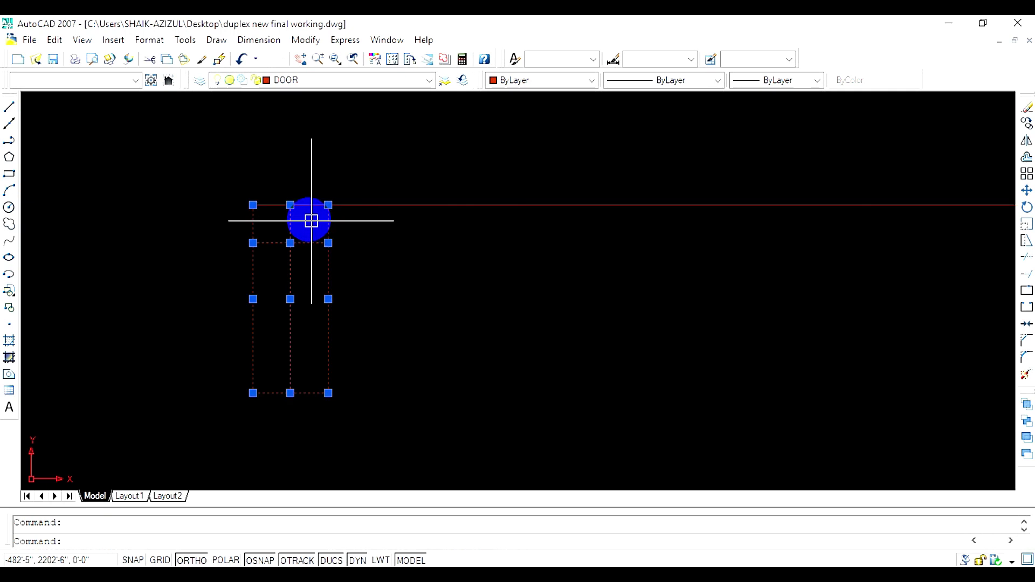
{"action": "scroll", "coordinate": [302, 210], "scroll_direction": "up", "scroll_amount": 2}
{"action": "type", "text": "co"}
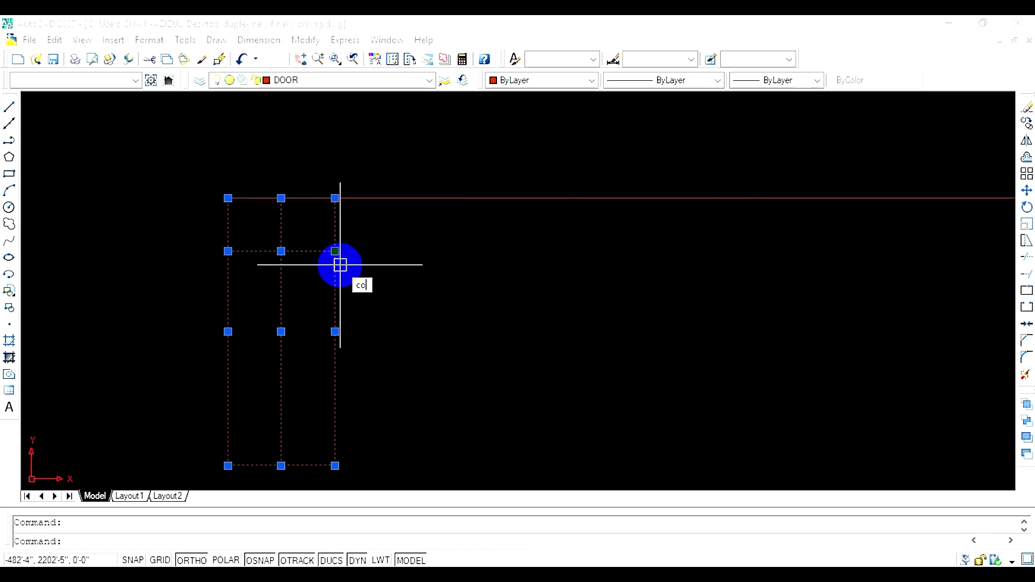
{"action": "key", "text": "Return"}
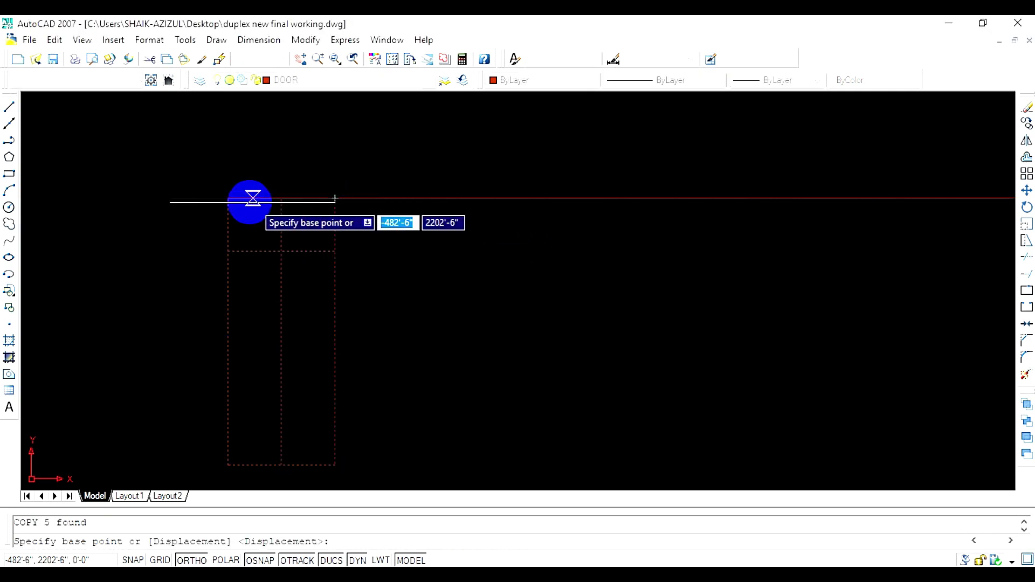
{"action": "left_click", "coordinate": [228, 198]}
{"action": "scroll", "coordinate": [645, 173], "scroll_direction": "down", "scroll_amount": 3}
{"action": "scroll", "coordinate": [370, 247], "scroll_direction": "down", "scroll_amount": 2}
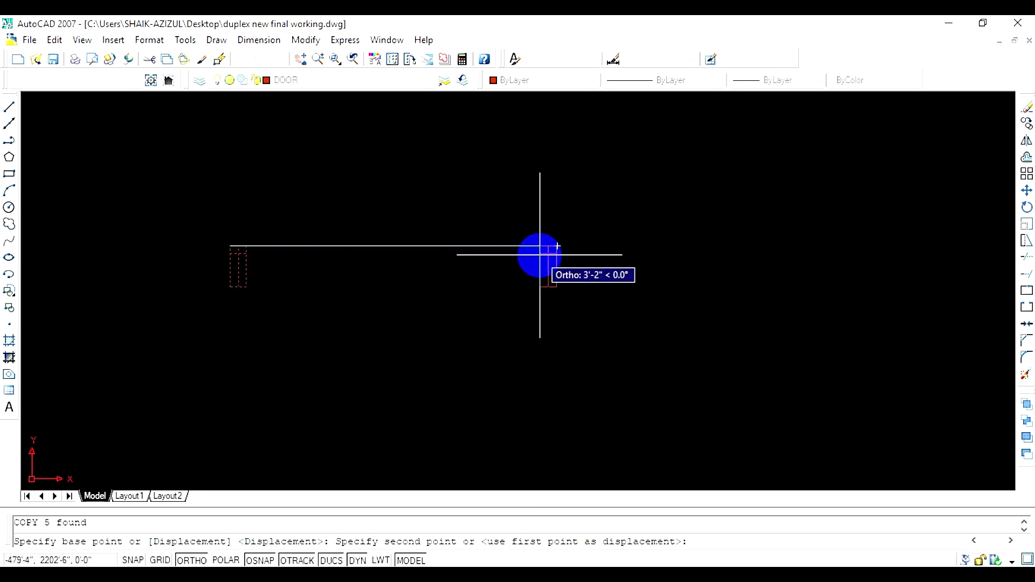
{"action": "left_click", "coordinate": [543, 259]}
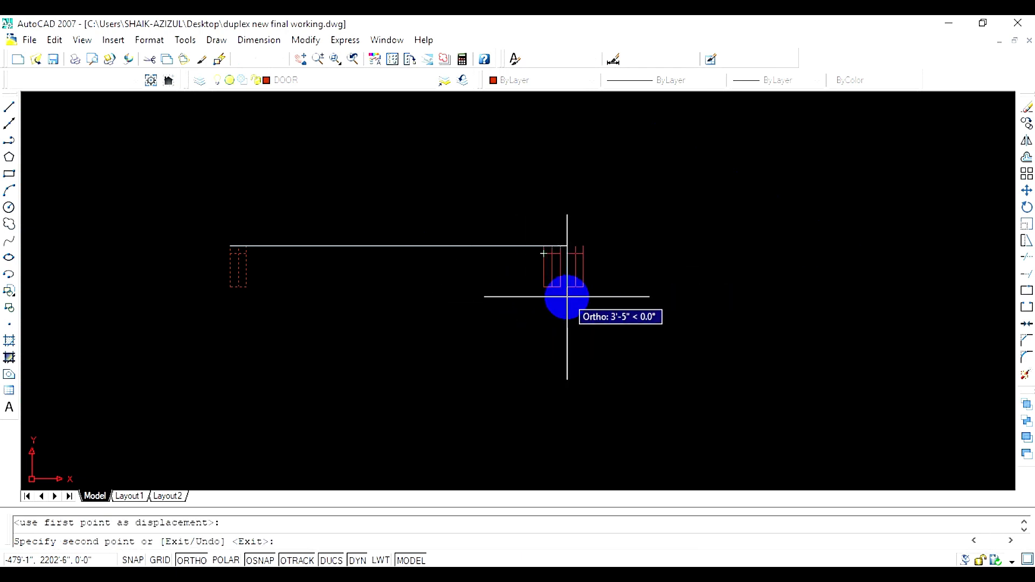
{"action": "key", "text": "Escape"}
{"action": "left_click", "coordinate": [579, 259]}
{"action": "left_click", "coordinate": [502, 298]}
{"action": "key", "text": "Delete"}
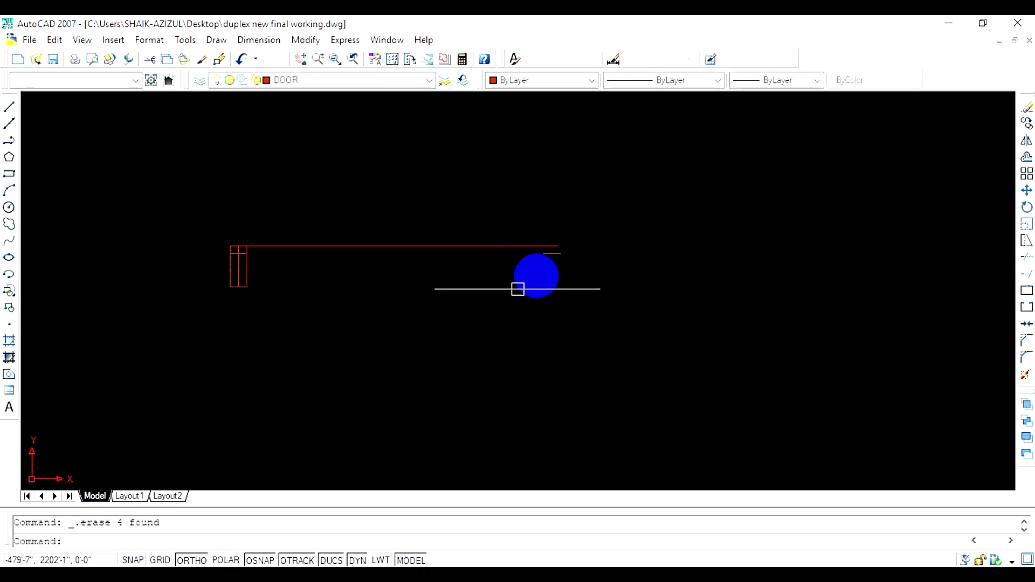
{"action": "scroll", "coordinate": [260, 270], "scroll_direction": "up", "scroll_amount": 6}
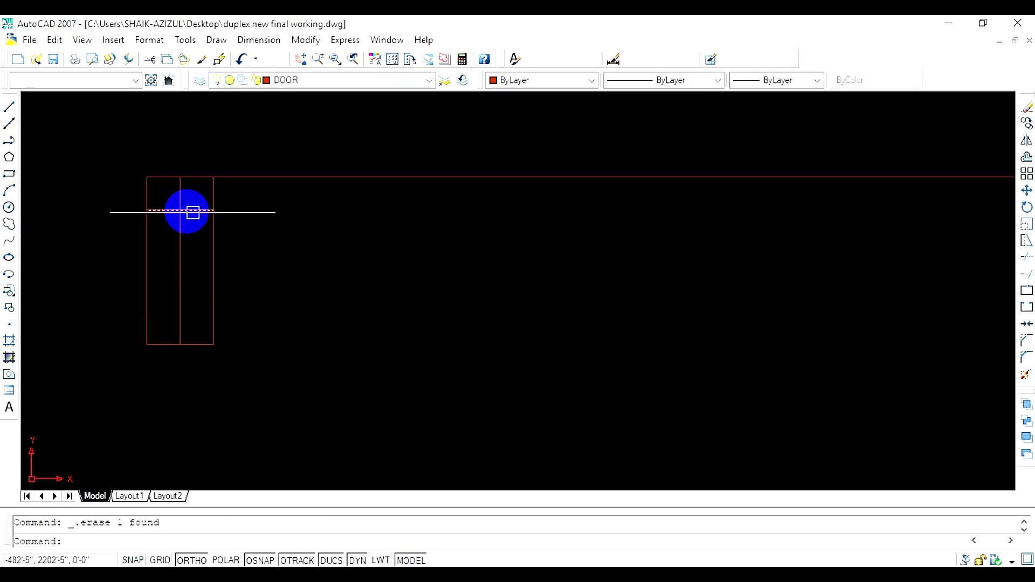
{"action": "left_click", "coordinate": [111, 186]}
{"action": "left_click", "coordinate": [248, 403]}
{"action": "left_click", "coordinate": [266, 232]}
{"action": "left_click", "coordinate": [52, 343]}
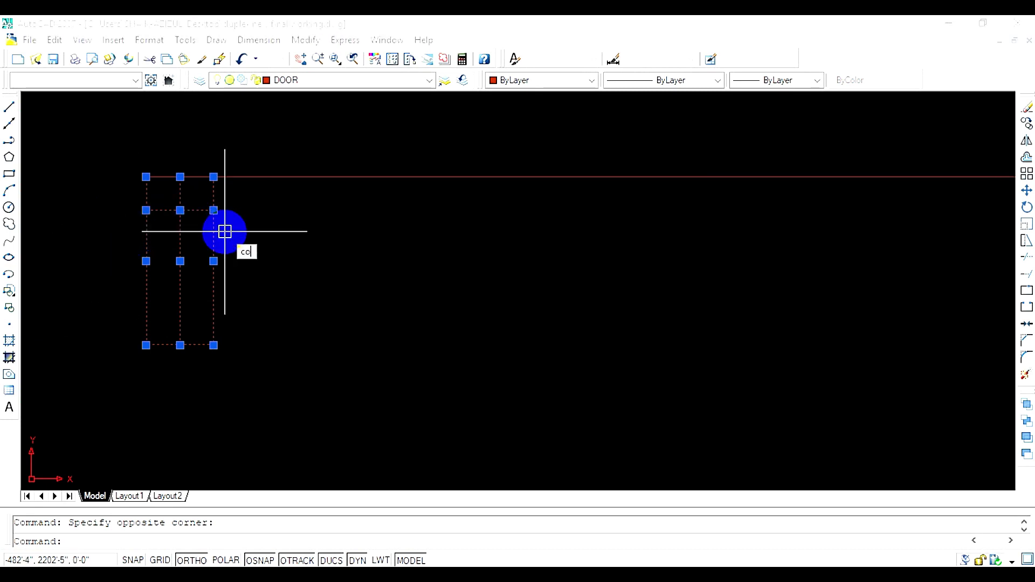
Copy the jamb from its top corner to about 3'2" to the right
{"action": "type", "text": "o"}
{"action": "key", "text": "Return"}
{"action": "left_click", "coordinate": [213, 176]}
{"action": "scroll", "coordinate": [345, 198], "scroll_direction": "down", "scroll_amount": 6}
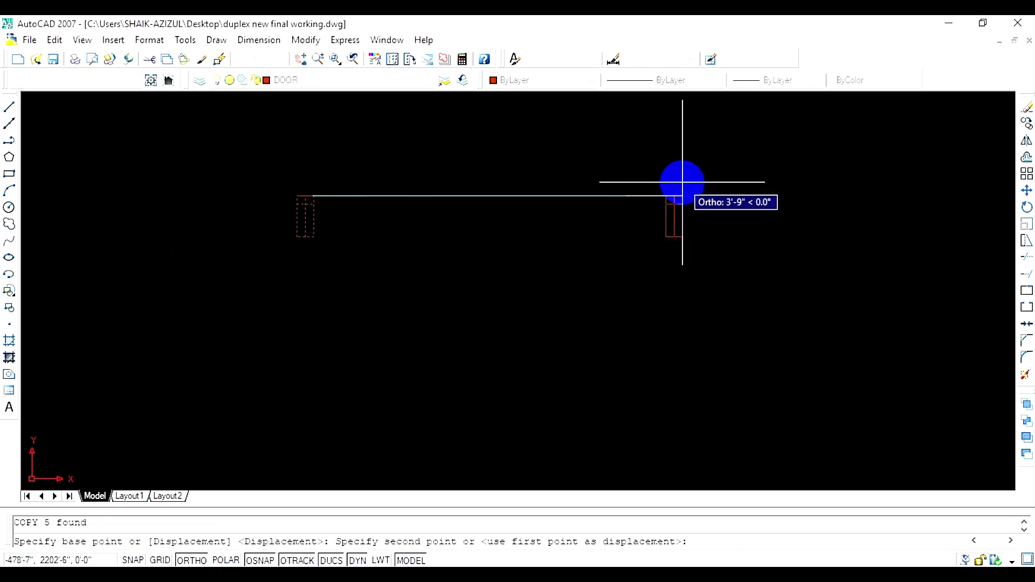
{"action": "scroll", "coordinate": [631, 194], "scroll_direction": "up", "scroll_amount": 6}
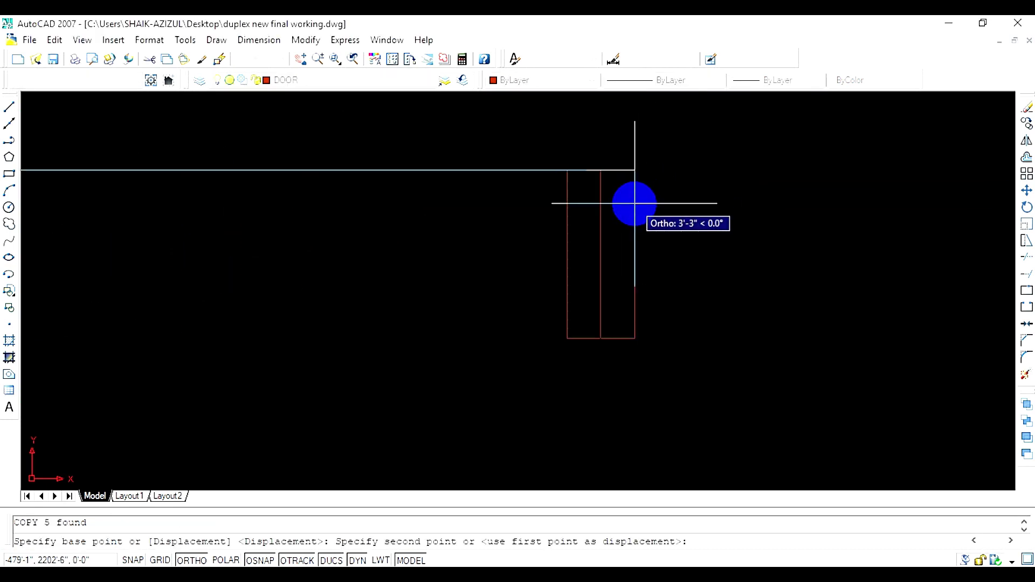
{"action": "left_click", "coordinate": [584, 169]}
{"action": "scroll", "coordinate": [439, 270], "scroll_direction": "down", "scroll_amount": 4}
{"action": "middle_click_drag", "start_coordinate": [439, 269], "coordinate": [695, 234]}
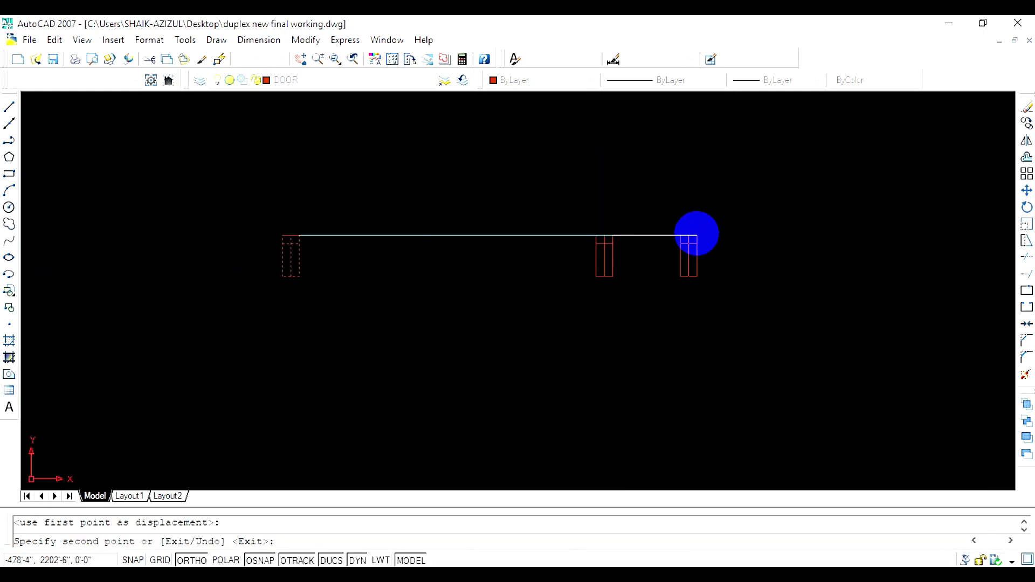
{"action": "key", "text": "Escape"}
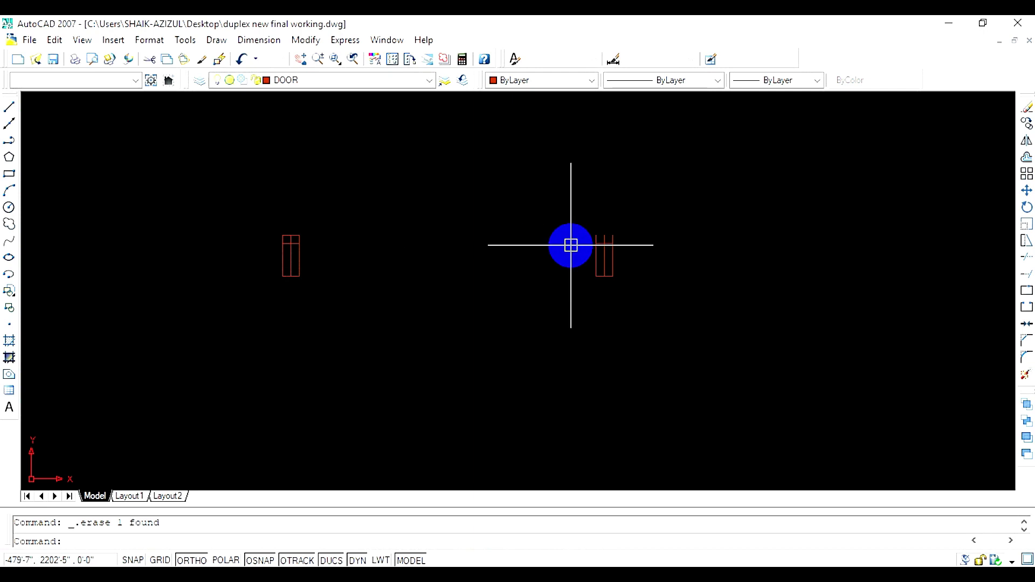
{"action": "scroll", "coordinate": [604, 236], "scroll_direction": "up", "scroll_amount": 3}
Trim the left jamb's top-right segments into a stepped notch
{"action": "type", "text": "l"}
{"action": "key", "text": "Return"}
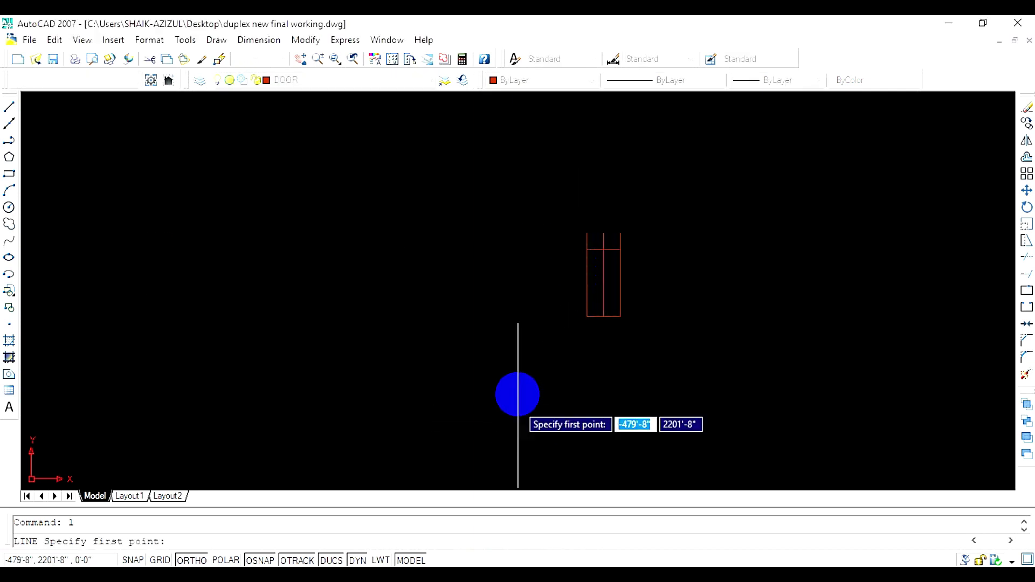
{"action": "left_click", "coordinate": [586, 233]}
{"action": "key", "text": "Escape"}
{"action": "scroll", "coordinate": [396, 293], "scroll_direction": "down", "scroll_amount": 5}
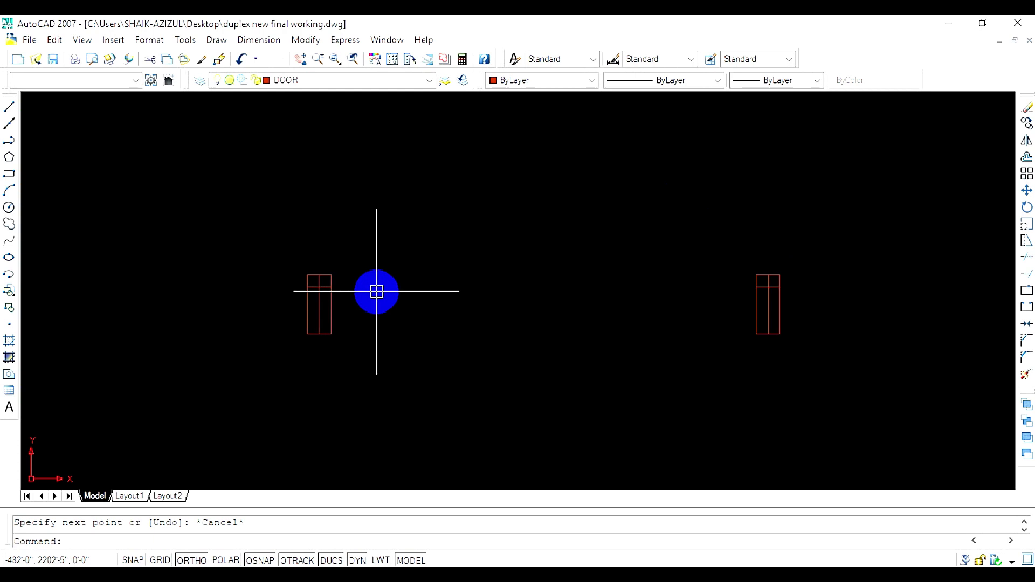
{"action": "type", "text": "tr"}
{"action": "key", "text": "Return"}
{"action": "key", "text": "Return"}
{"action": "scroll", "coordinate": [324, 306], "scroll_direction": "up", "scroll_amount": 4}
{"action": "left_click", "coordinate": [338, 217]}
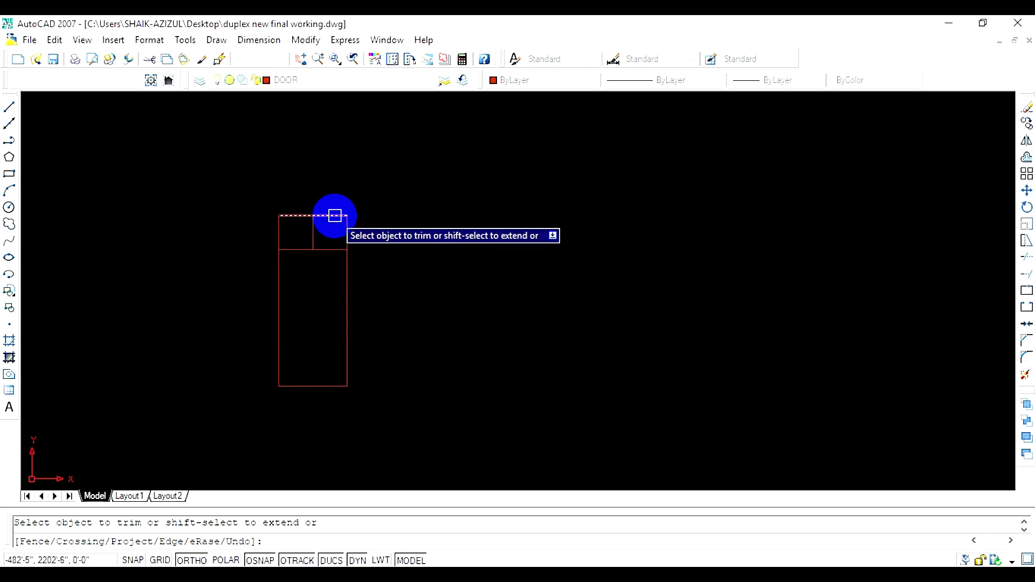
{"action": "left_click", "coordinate": [343, 230]}
{"action": "left_click", "coordinate": [299, 254]}
Trim the right jamb's inner vertical and short horizontal segments into a matching notch
{"action": "scroll", "coordinate": [388, 296], "scroll_direction": "down", "scroll_amount": 5}
{"action": "scroll", "coordinate": [689, 287], "scroll_direction": "up", "scroll_amount": 5}
{"action": "left_click", "coordinate": [717, 318]}
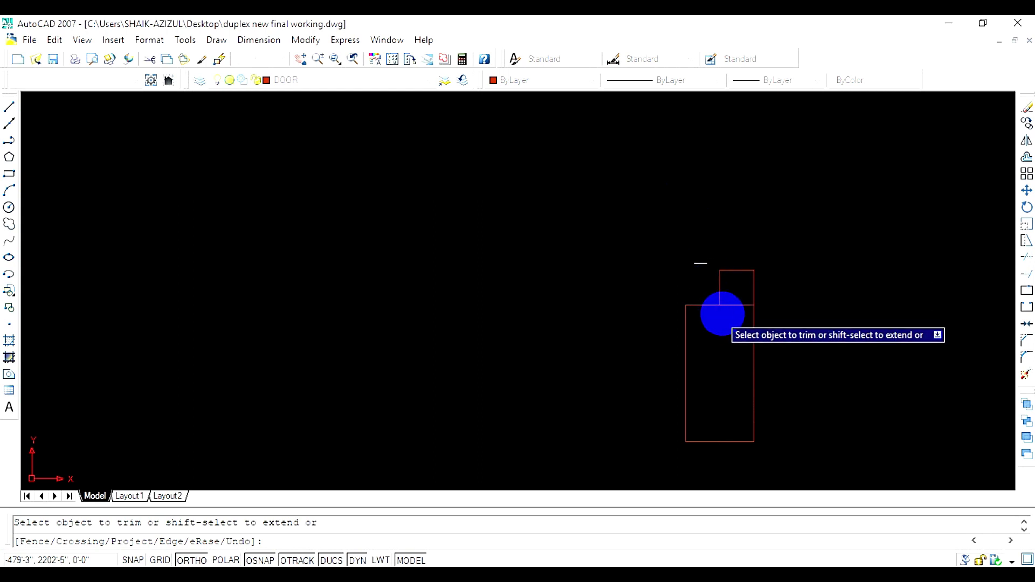
{"action": "left_click", "coordinate": [736, 305]}
{"action": "scroll", "coordinate": [675, 282], "scroll_direction": "down", "scroll_amount": 2}
{"action": "scroll", "coordinate": [555, 307], "scroll_direction": "down", "scroll_amount": 3}
{"action": "key", "text": "Escape"}
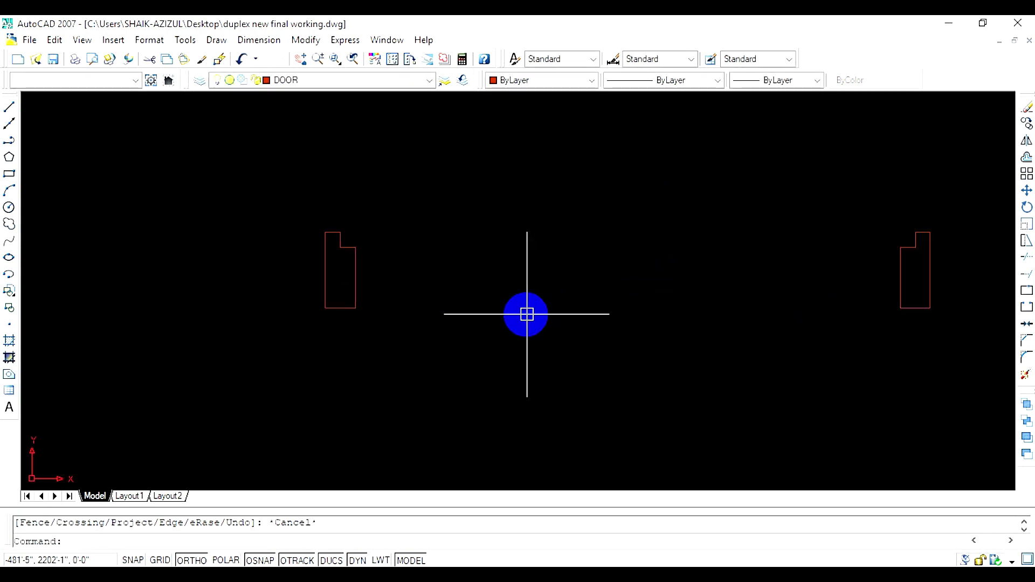
{"action": "scroll", "coordinate": [366, 295], "scroll_direction": "down", "scroll_amount": 4}
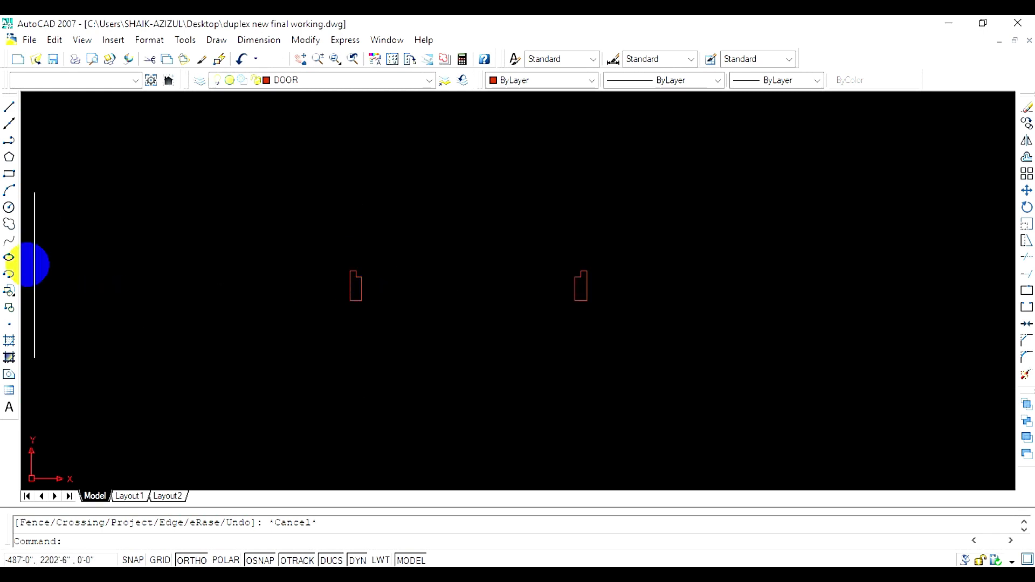
Draw a circle centred on the left jamb with its radius reaching the right jamb's endpoint
{"action": "left_click", "coordinate": [9, 207]}
{"action": "scroll", "coordinate": [318, 294], "scroll_direction": "up", "scroll_amount": 3}
{"action": "scroll", "coordinate": [323, 287], "scroll_direction": "up", "scroll_amount": 3}
{"action": "left_click", "coordinate": [322, 277]}
{"action": "scroll", "coordinate": [833, 224], "scroll_direction": "down", "scroll_amount": 5}
{"action": "scroll", "coordinate": [809, 280], "scroll_direction": "up", "scroll_amount": 5}
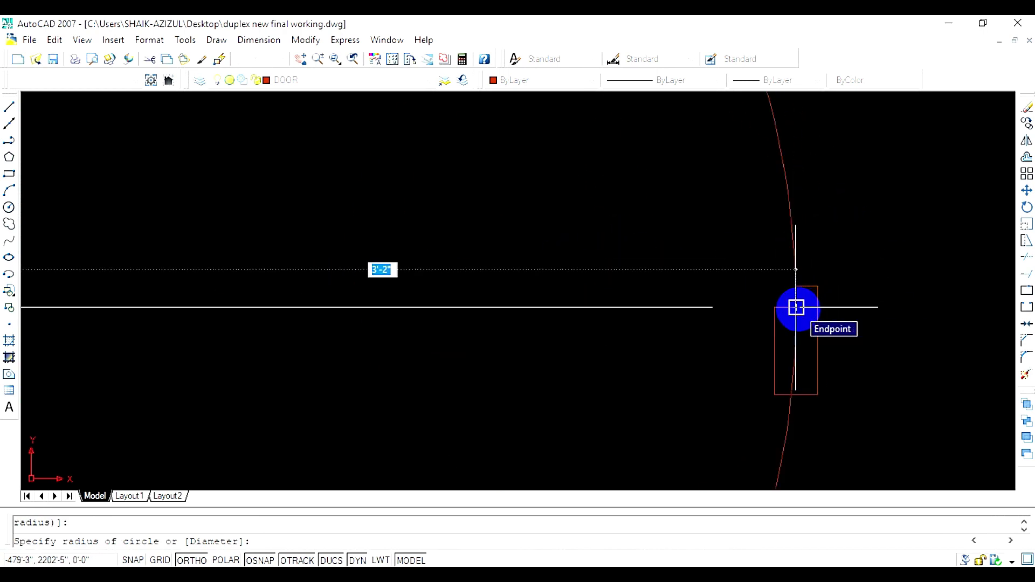
{"action": "scroll", "coordinate": [796, 302], "scroll_direction": "up", "scroll_amount": 1}
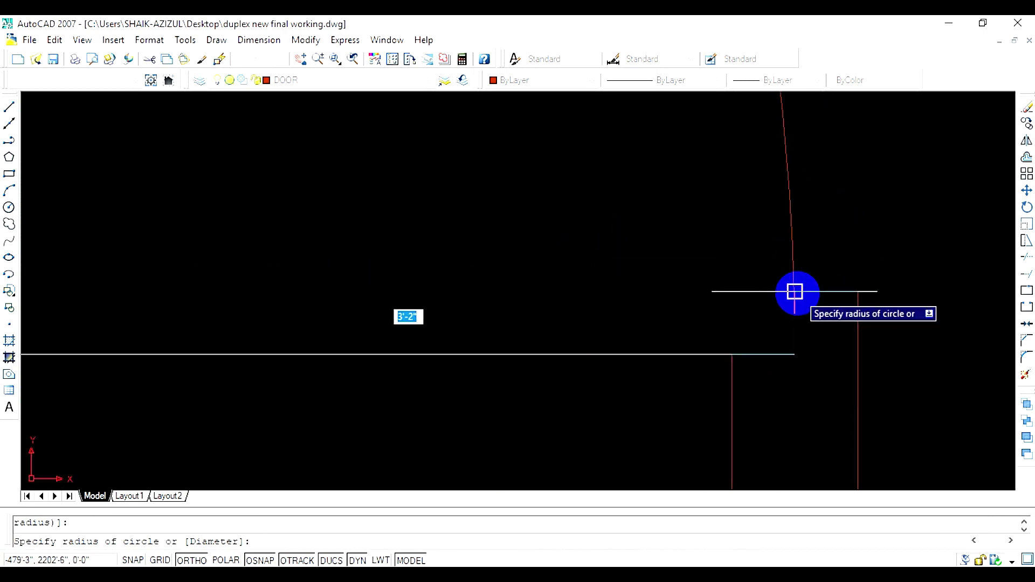
{"action": "left_click", "coordinate": [795, 292]}
{"action": "scroll", "coordinate": [573, 381], "scroll_direction": "down", "scroll_amount": 6}
{"action": "scroll", "coordinate": [694, 351], "scroll_direction": "down", "scroll_amount": 4}
{"action": "scroll", "coordinate": [542, 324], "scroll_direction": "up", "scroll_amount": 5}
{"action": "middle_click_drag", "start_coordinate": [578, 343], "coordinate": [525, 406]}
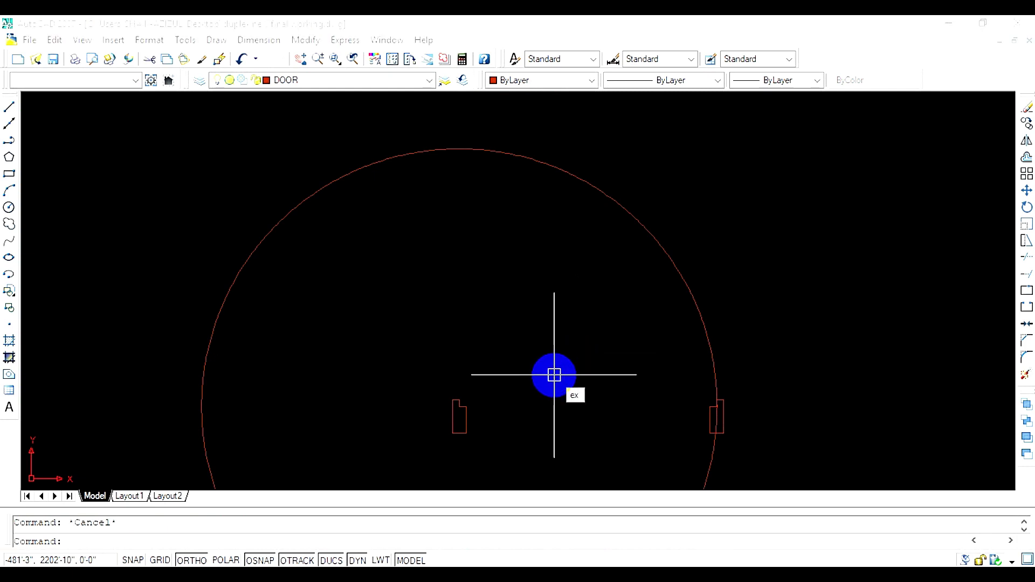
Draw a vertical line from the left jamb up to the top of the circle
{"action": "key", "text": "Return"}
{"action": "key", "text": "Return"}
{"action": "scroll", "coordinate": [458, 403], "scroll_direction": "down", "scroll_amount": 1}
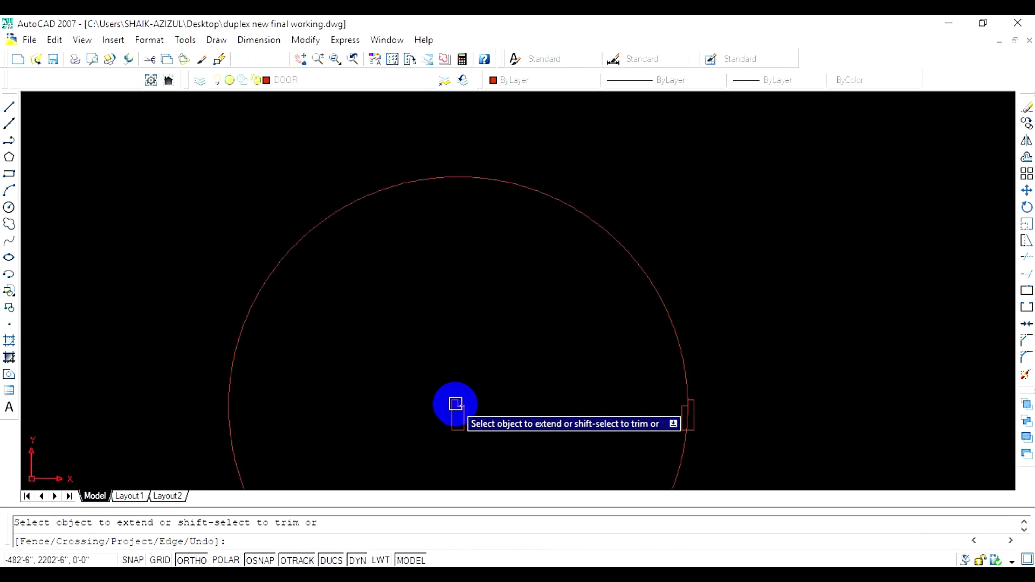
{"action": "key", "text": "Escape"}
{"action": "type", "text": "l"}
{"action": "key", "text": "Return"}
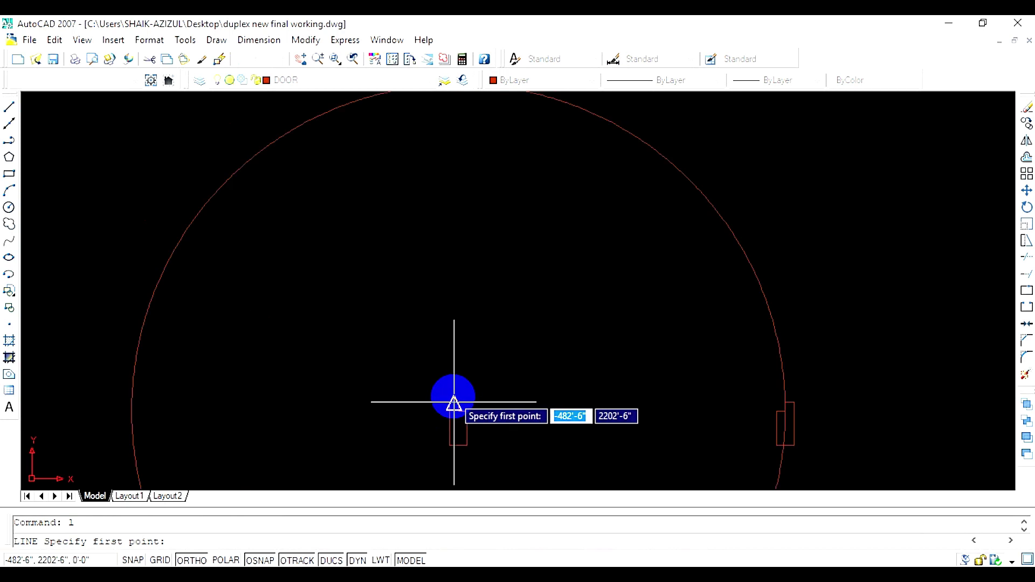
{"action": "scroll", "coordinate": [450, 404], "scroll_direction": "up", "scroll_amount": 5}
{"action": "left_click", "coordinate": [438, 402]}
{"action": "scroll", "coordinate": [438, 402], "scroll_direction": "down", "scroll_amount": 5}
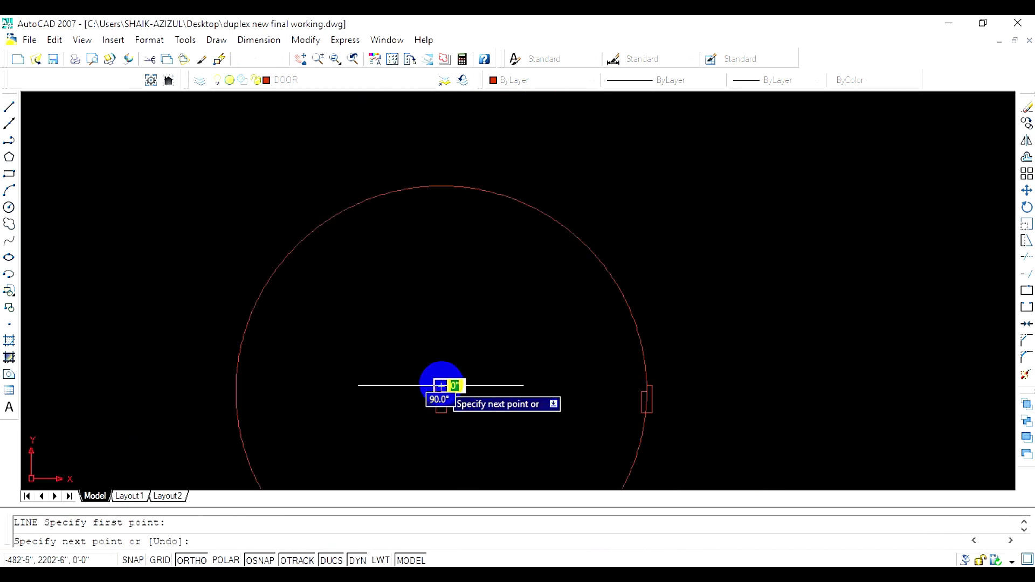
{"action": "left_click", "coordinate": [441, 186]}
{"action": "key", "text": "Escape"}
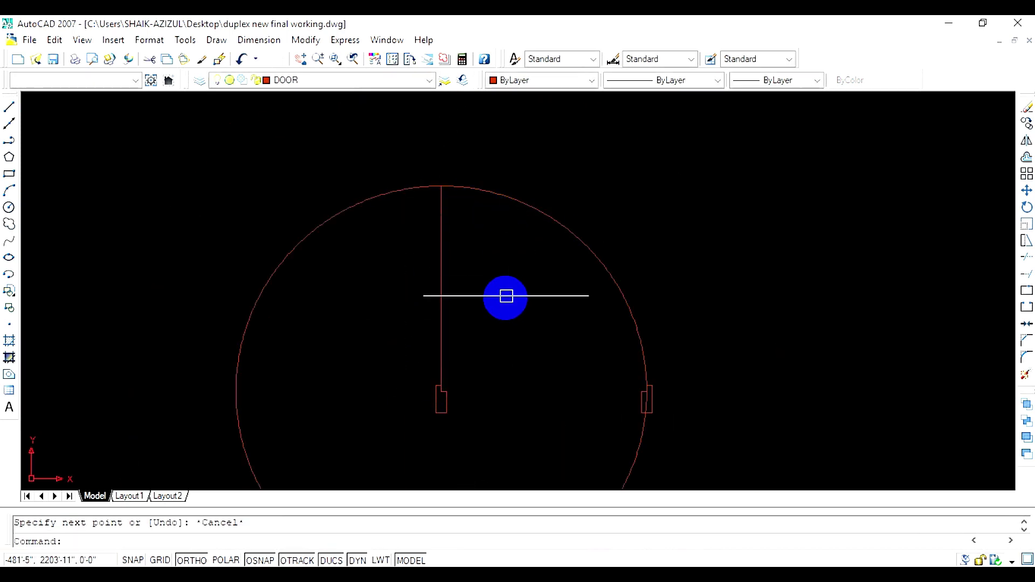
Offset the vertical leaf line 1 unit to the right to thicken the door leaf
{"action": "type", "text": "o"}
{"action": "key", "text": "Return"}
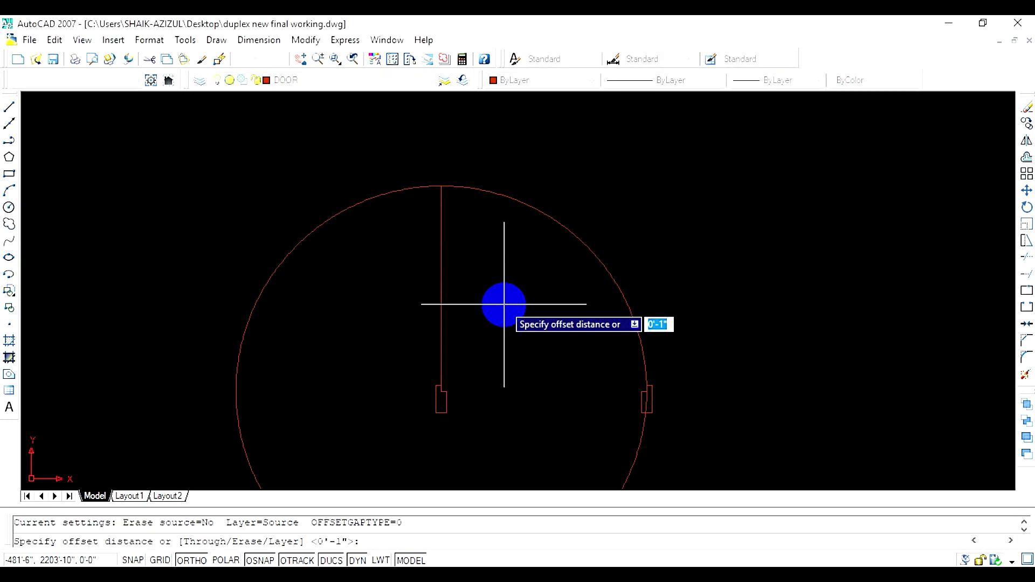
{"action": "type", "text": "1"}
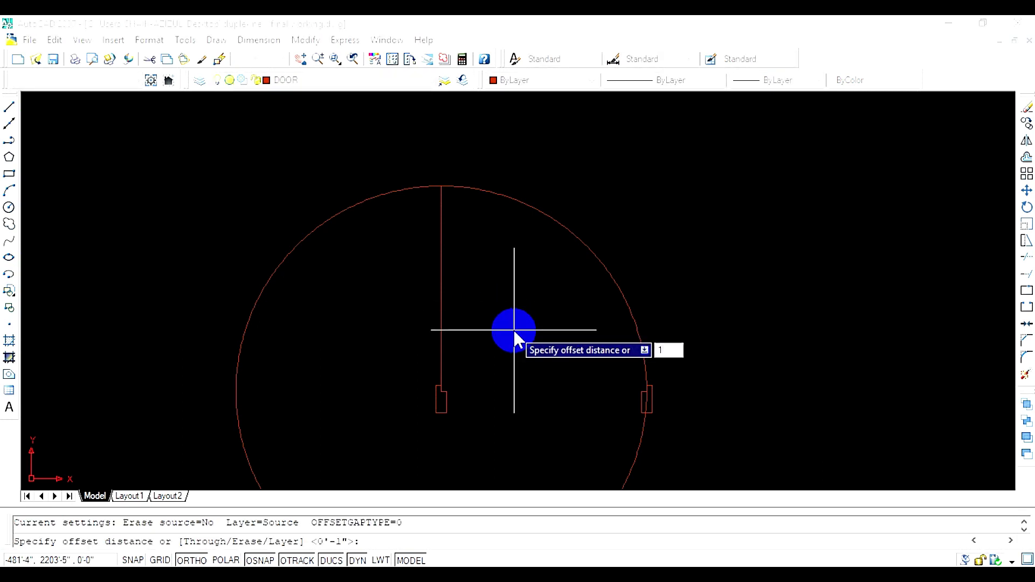
{"action": "key", "text": "Return"}
{"action": "left_click", "coordinate": [442, 304]}
{"action": "key", "text": "Escape"}
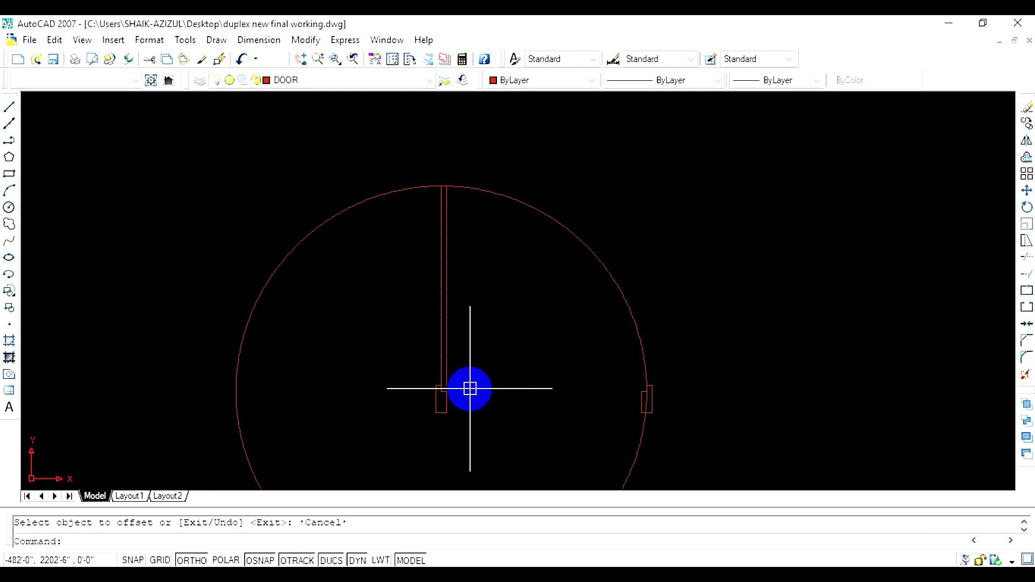
{"action": "type", "text": "ex"}
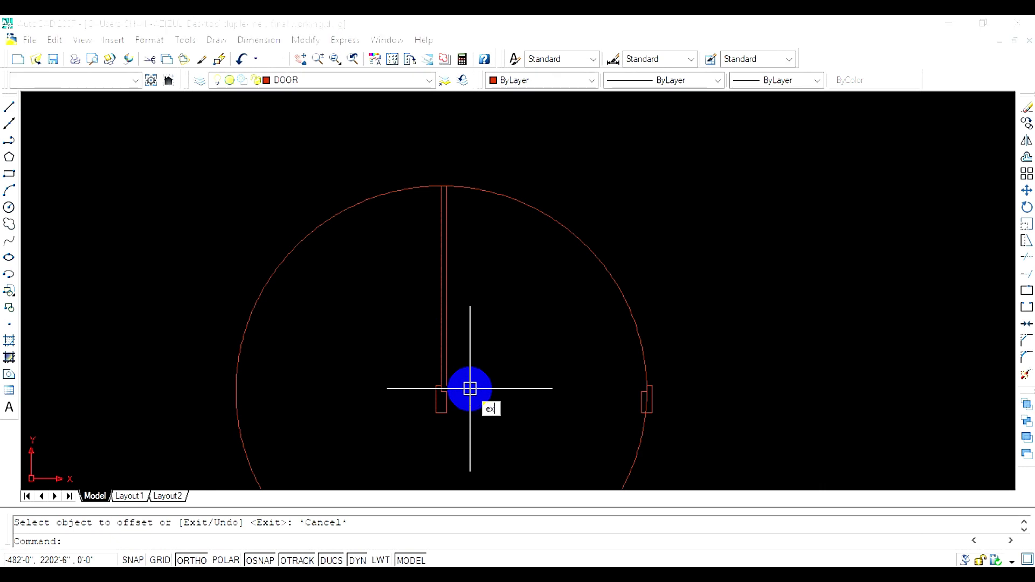
{"action": "key", "text": "Return"}
{"action": "key", "text": "Return"}
{"action": "scroll", "coordinate": [438, 392], "scroll_direction": "up", "scroll_amount": 3}
{"action": "scroll", "coordinate": [416, 381], "scroll_direction": "up", "scroll_amount": 3}
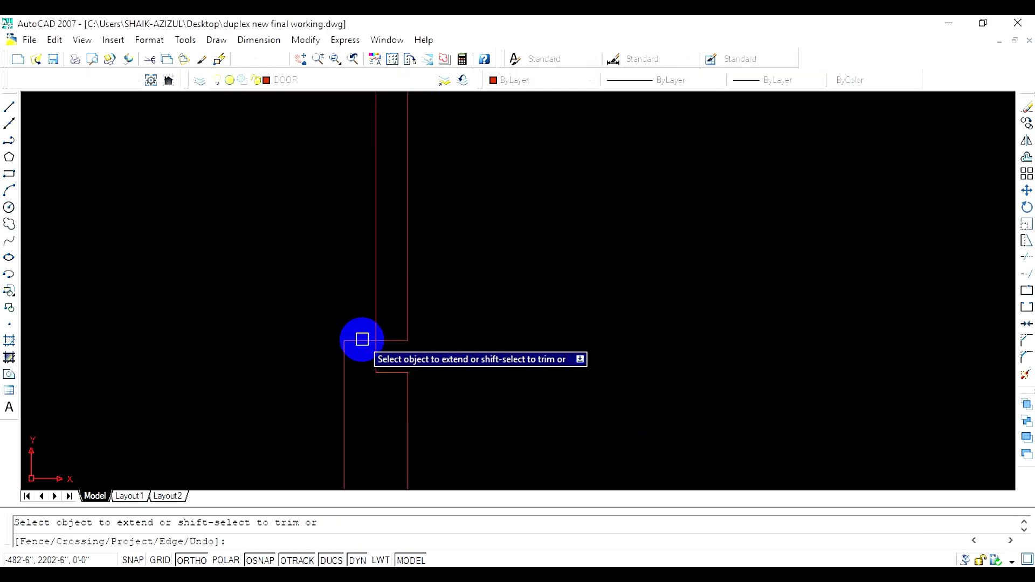
{"action": "scroll", "coordinate": [508, 358], "scroll_direction": "down", "scroll_amount": 3}
{"action": "scroll", "coordinate": [543, 395], "scroll_direction": "down", "scroll_amount": 1}
{"action": "scroll", "coordinate": [543, 393], "scroll_direction": "down", "scroll_amount": 2}
Trim the circle to a quarter arc and remove the short jamb line under the leaf
{"action": "key", "text": "Escape"}
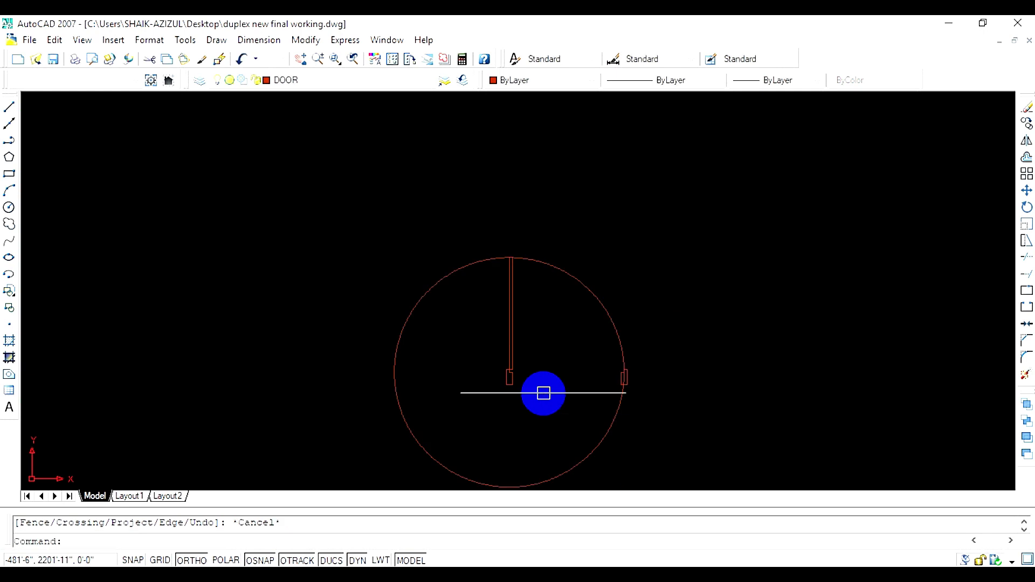
{"action": "type", "text": "tr"}
{"action": "key", "text": "Return"}
{"action": "key", "text": "Return"}
{"action": "left_click", "coordinate": [478, 261]}
{"action": "scroll", "coordinate": [623, 402], "scroll_direction": "up", "scroll_amount": 4}
{"action": "left_click", "coordinate": [544, 364]}
{"action": "scroll", "coordinate": [585, 289], "scroll_direction": "up", "scroll_amount": 2}
{"action": "scroll", "coordinate": [589, 335], "scroll_direction": "down", "scroll_amount": 4}
{"action": "scroll", "coordinate": [658, 328], "scroll_direction": "down", "scroll_amount": 2}
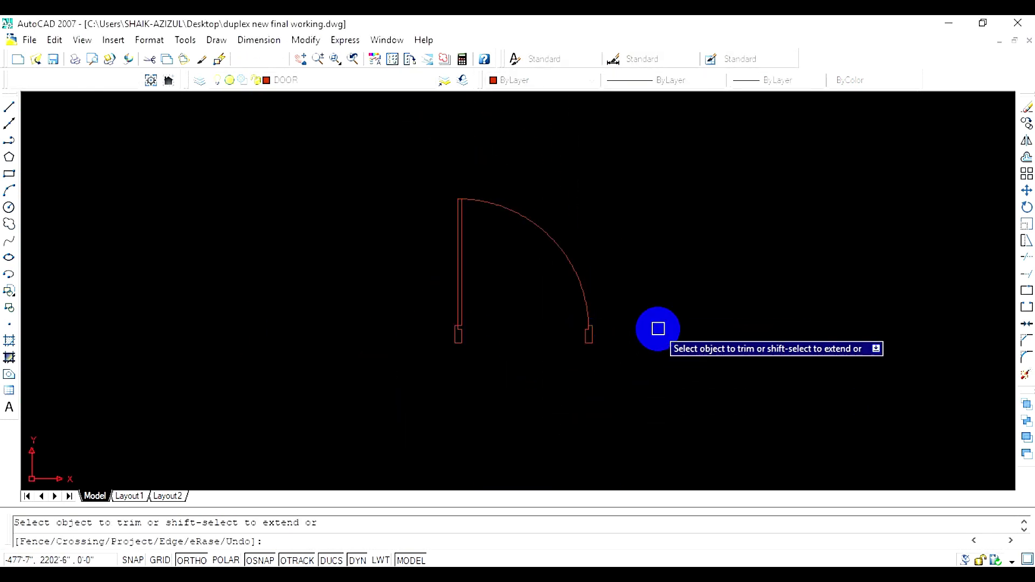
{"action": "key", "text": "Escape"}
{"action": "scroll", "coordinate": [619, 287], "scroll_direction": "up", "scroll_amount": 1}
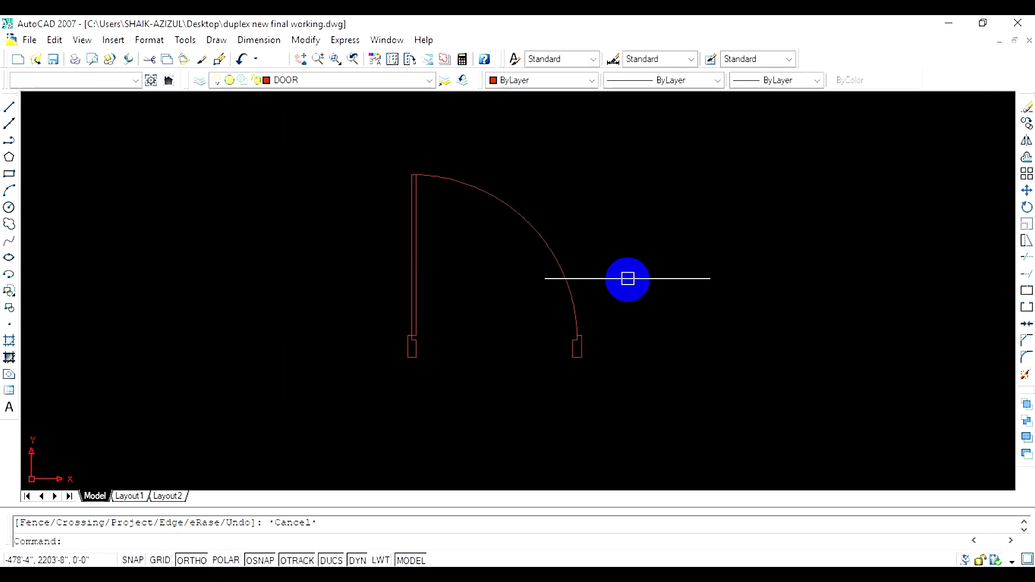
Place a multiline text box just left of the door symbol
{"action": "left_click", "coordinate": [10, 411]}
{"action": "left_click", "coordinate": [403, 371]}
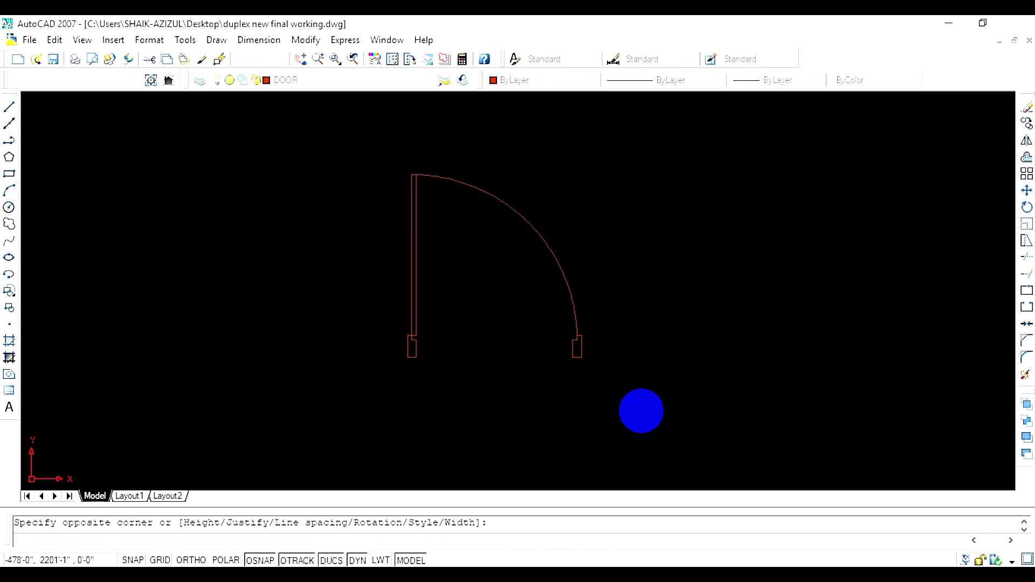
{"action": "left_click", "coordinate": [407, 351]}
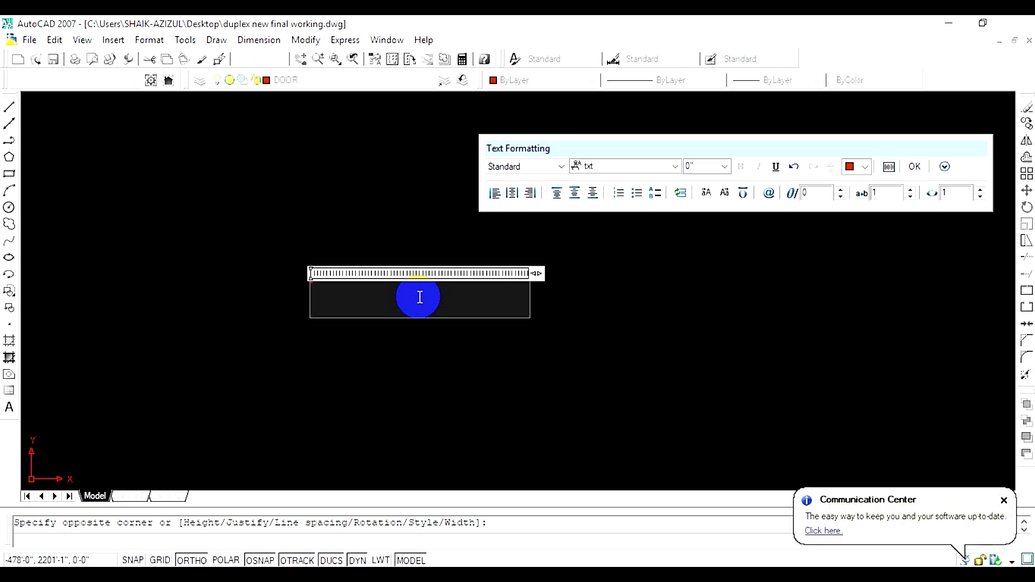
Close the text editor and bring the door symbol back into view
{"action": "left_click", "coordinate": [915, 167]}
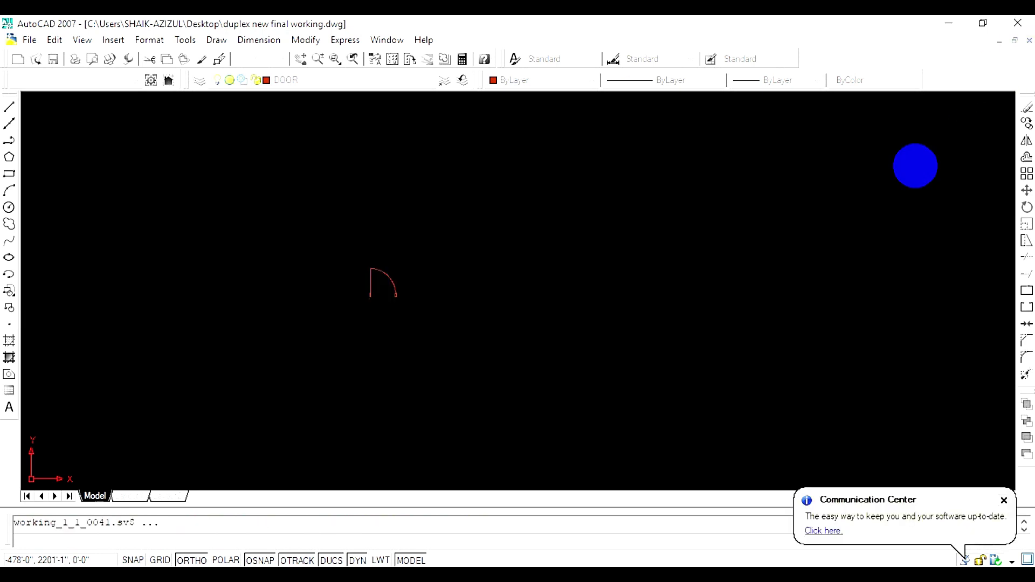
{"action": "scroll", "coordinate": [409, 321], "scroll_direction": "up", "scroll_amount": 3}
{"action": "middle_click_drag", "start_coordinate": [410, 320], "coordinate": [493, 366]}
{"action": "scroll", "coordinate": [529, 281], "scroll_direction": "up", "scroll_amount": 2}
Window-select and erase the small stray text, then frame the whole door leaf and swing arc
{"action": "left_click_drag", "start_coordinate": [529, 282], "coordinate": [280, 388]}
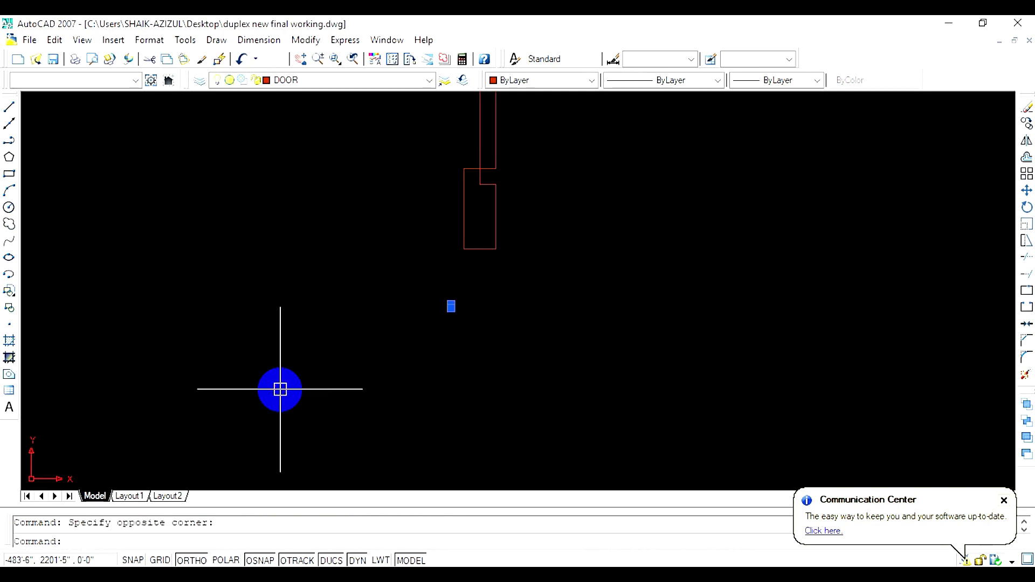
{"action": "scroll", "coordinate": [280, 390], "scroll_direction": "down", "scroll_amount": 3}
{"action": "scroll", "coordinate": [335, 155], "scroll_direction": "up", "scroll_amount": 2}
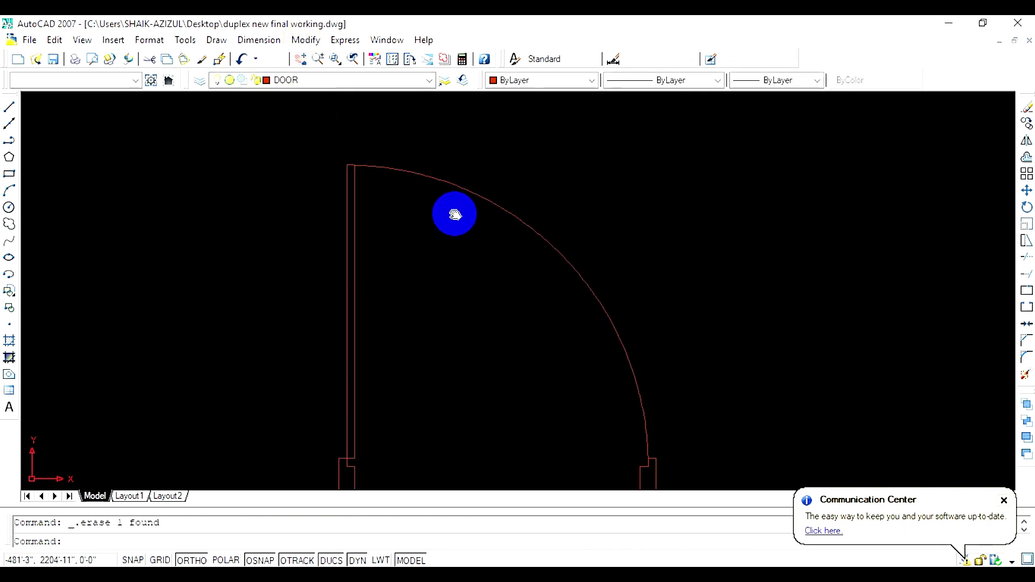
{"action": "middle_click_drag", "start_coordinate": [455, 215], "coordinate": [441, 162]}
{"action": "scroll", "coordinate": [442, 162], "scroll_direction": "down", "scroll_amount": 2}
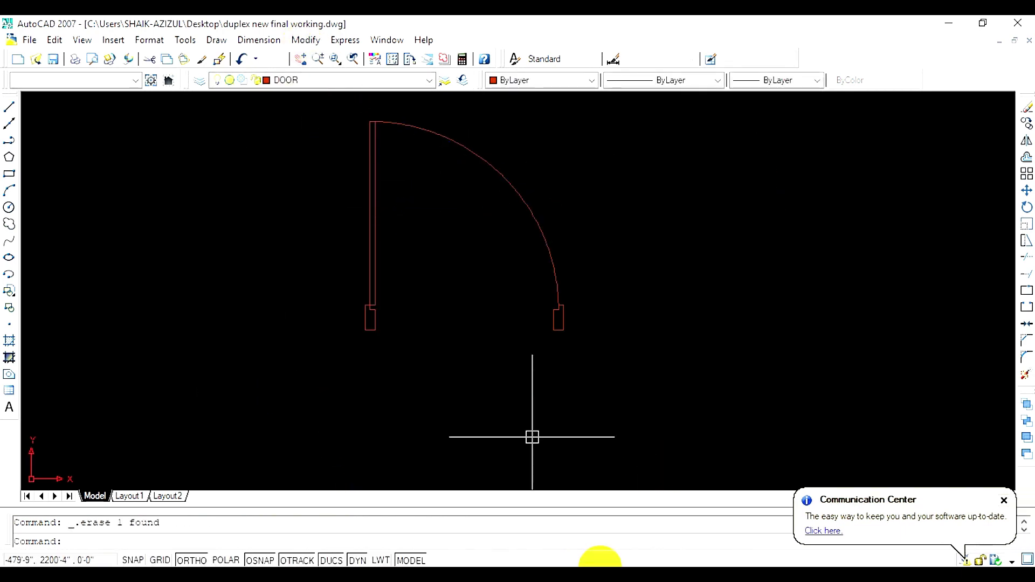